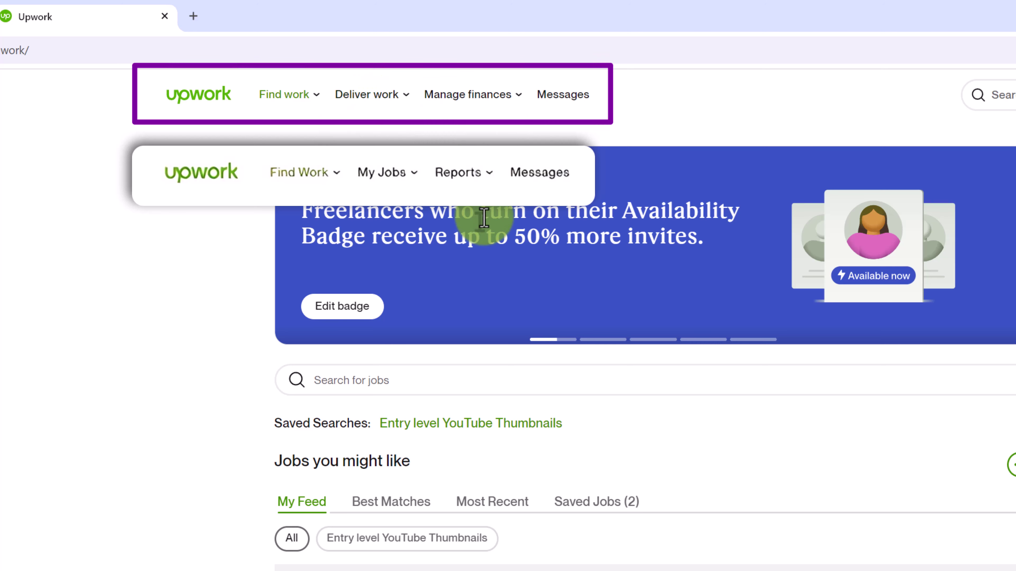
Search Upwork jobs for 'thumbnail designer'.
mouse_move(484, 103)
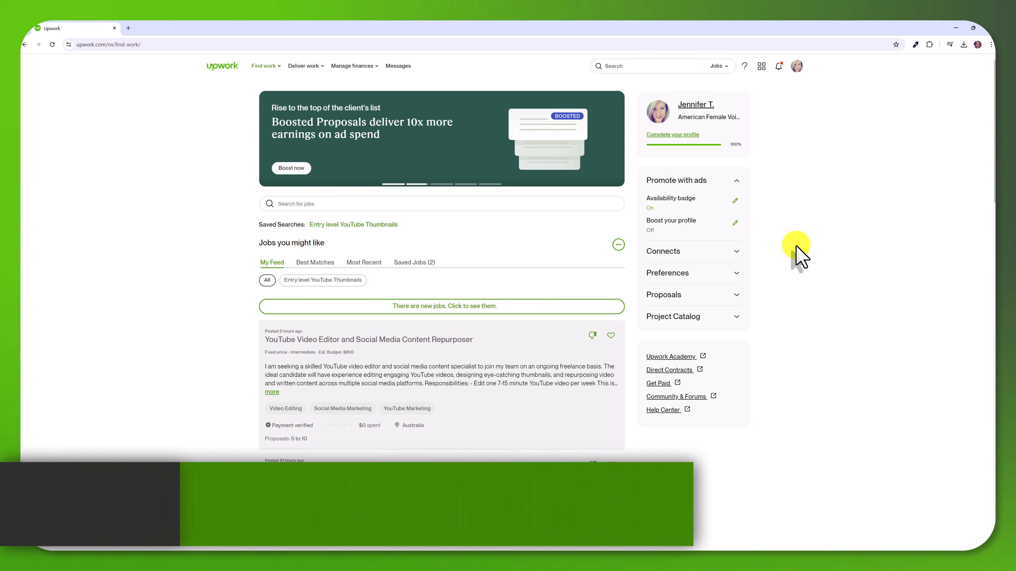
mouse_move(269, 74)
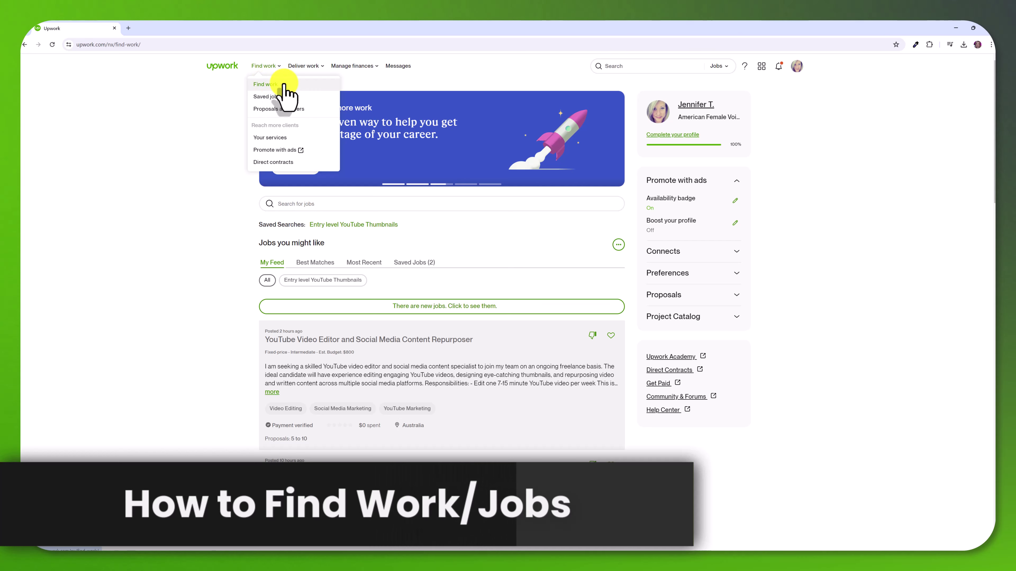
click(334, 203)
click(315, 222)
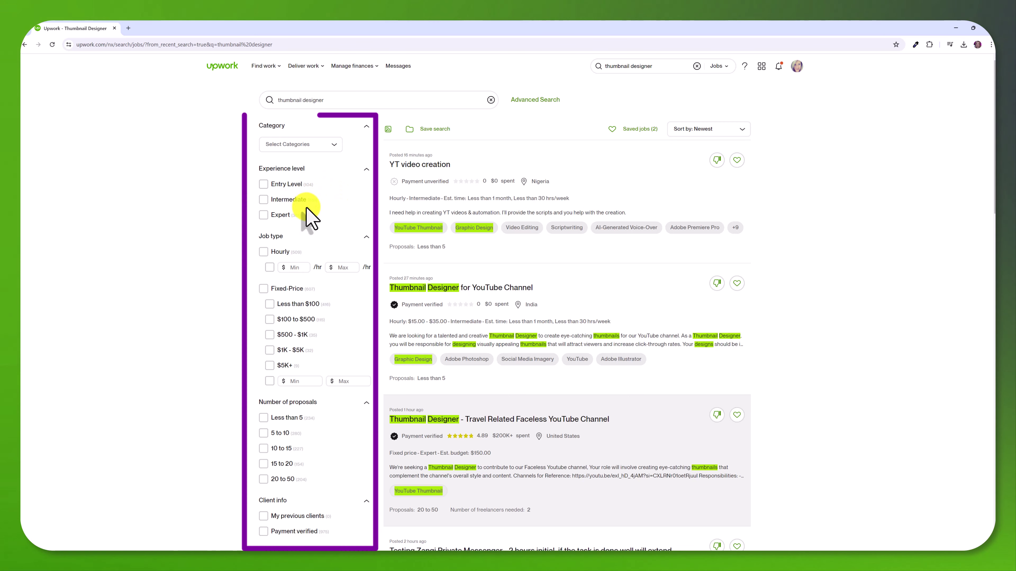
Filter to Entry Level and Intermediate Fixed-Price jobs with Less than 5, 5 to 10, or 10 to 15 proposals.
click(263, 199)
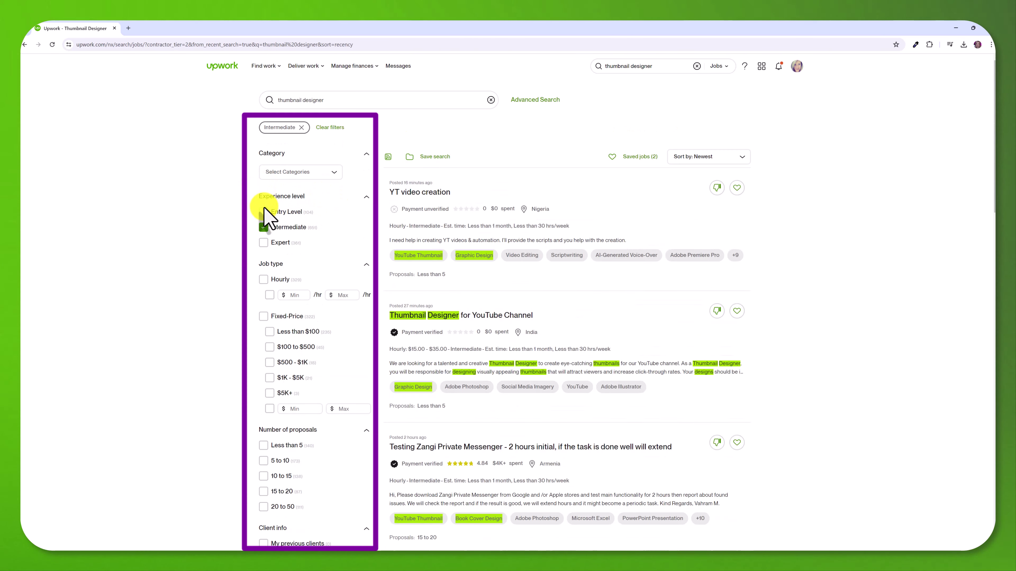
click(263, 212)
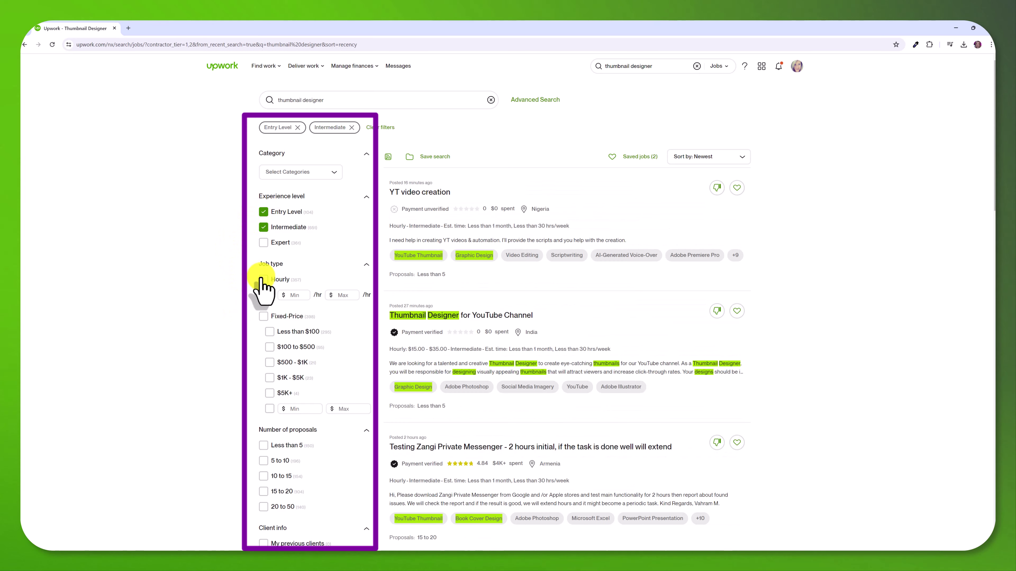
click(263, 317)
scroll(318, 336, down, 1)
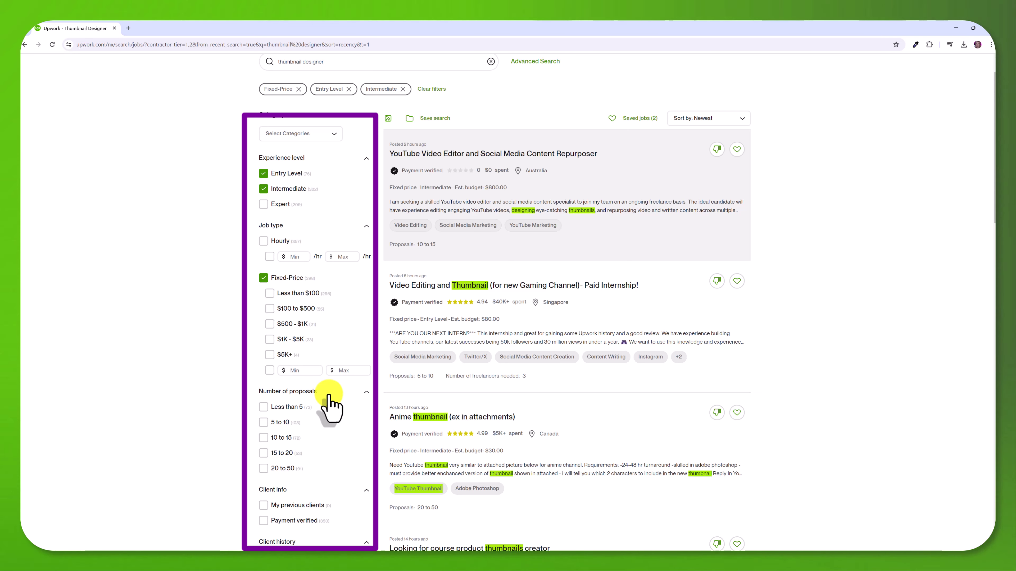
click(264, 421)
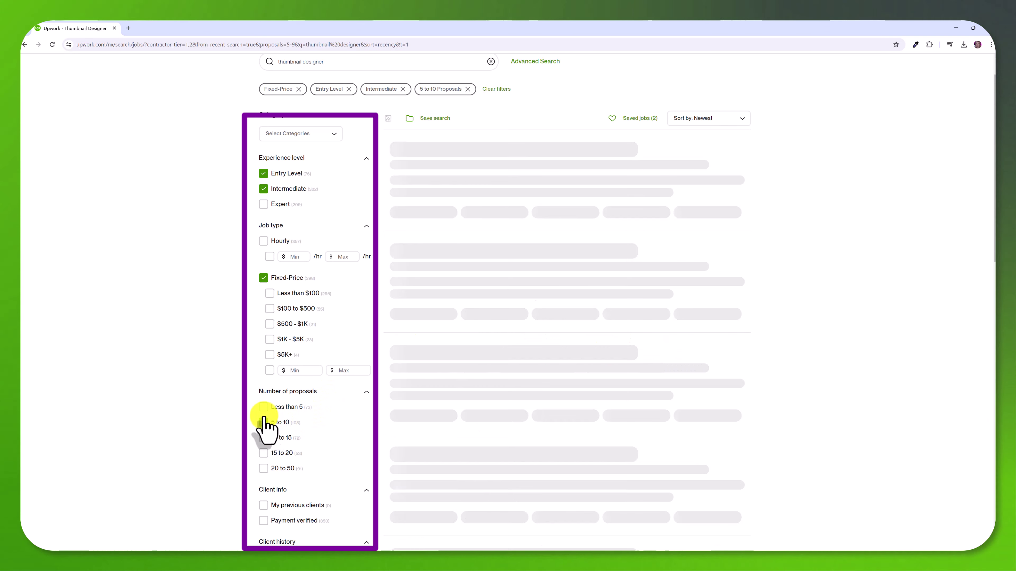
click(263, 407)
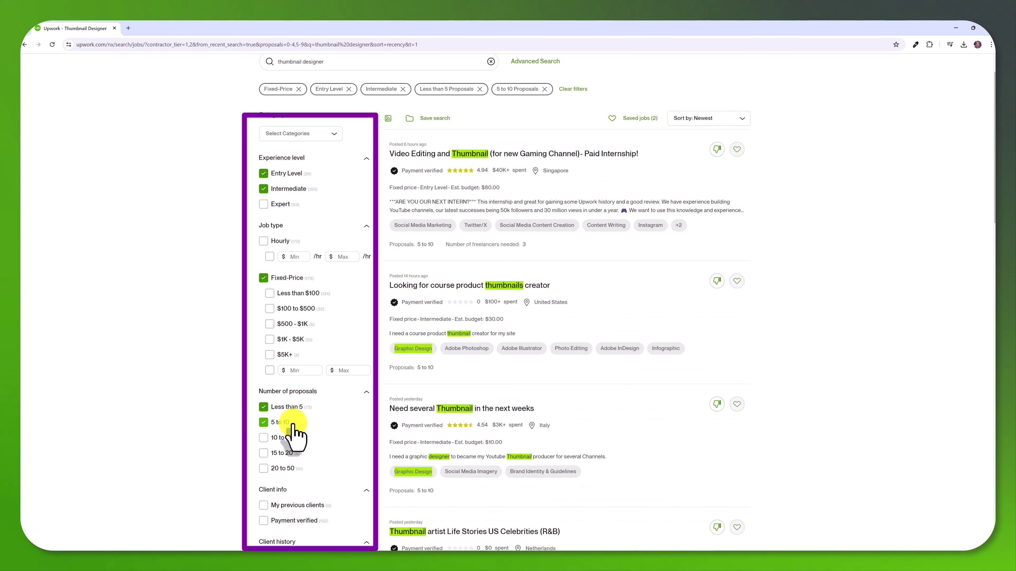
click(263, 438)
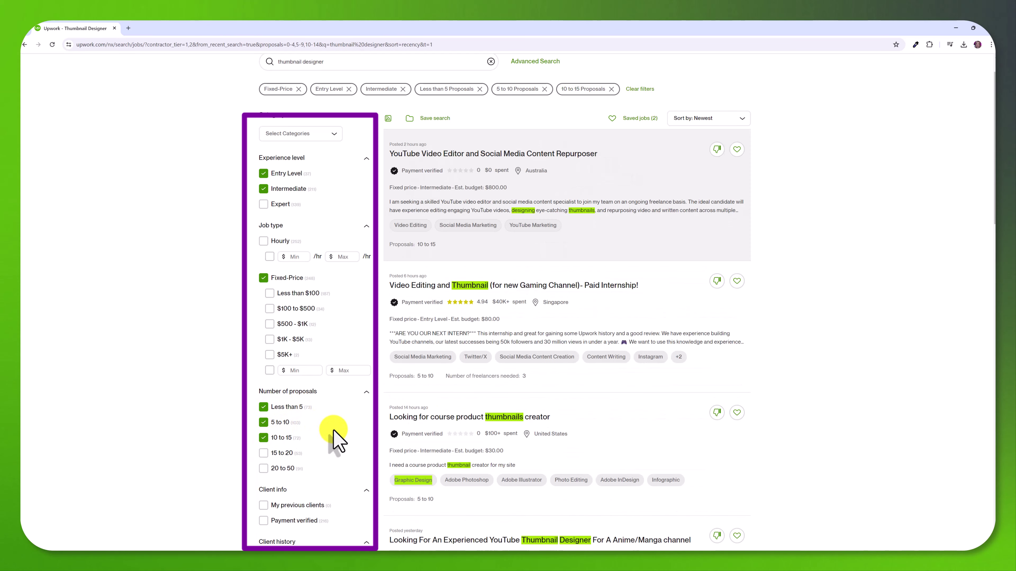
scroll(286, 378, down, 4)
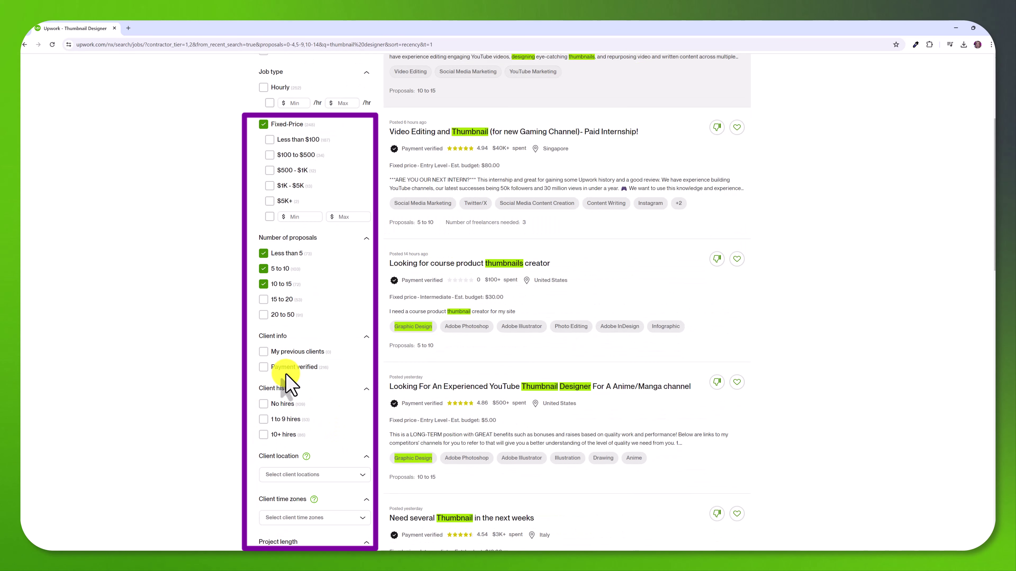
Keep only payment-verified clients with 1 to 9 or 10+ hires.
click(263, 368)
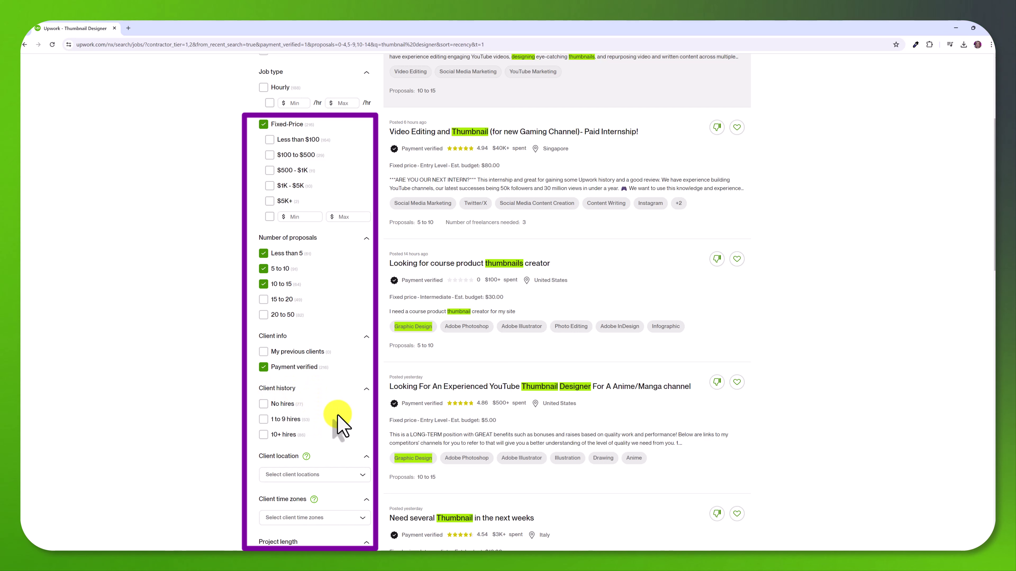
click(264, 419)
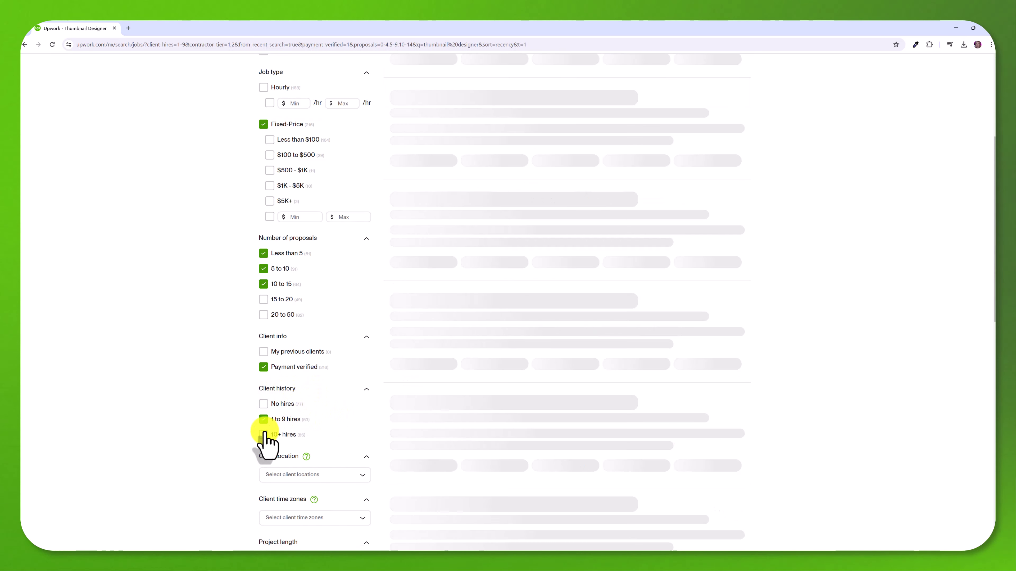
click(264, 435)
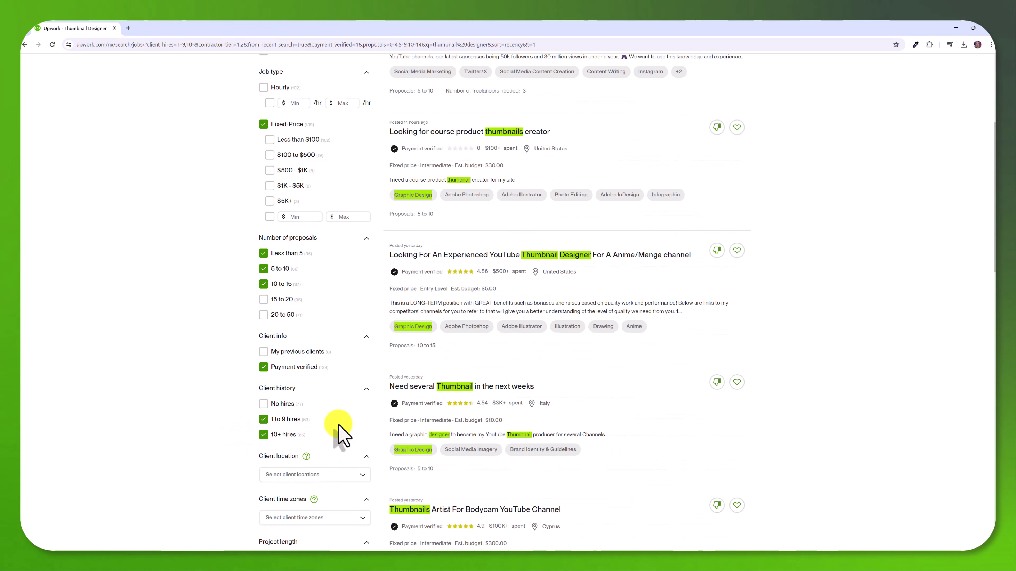
scroll(340, 431, down, 1)
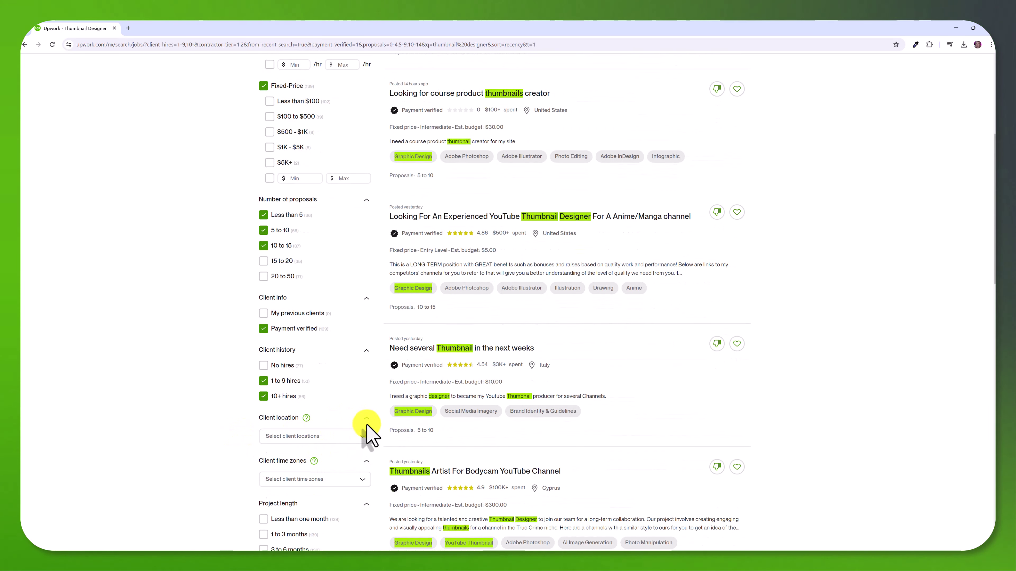
scroll(368, 441, down, 3)
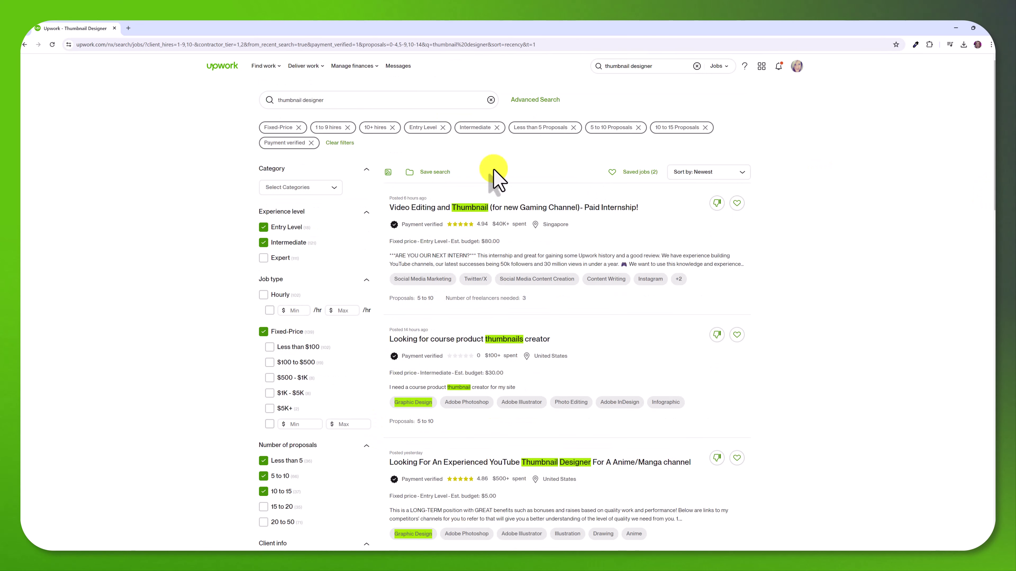
Save the course thumbnails job to favourites.
drag(990, 113, 989, 254)
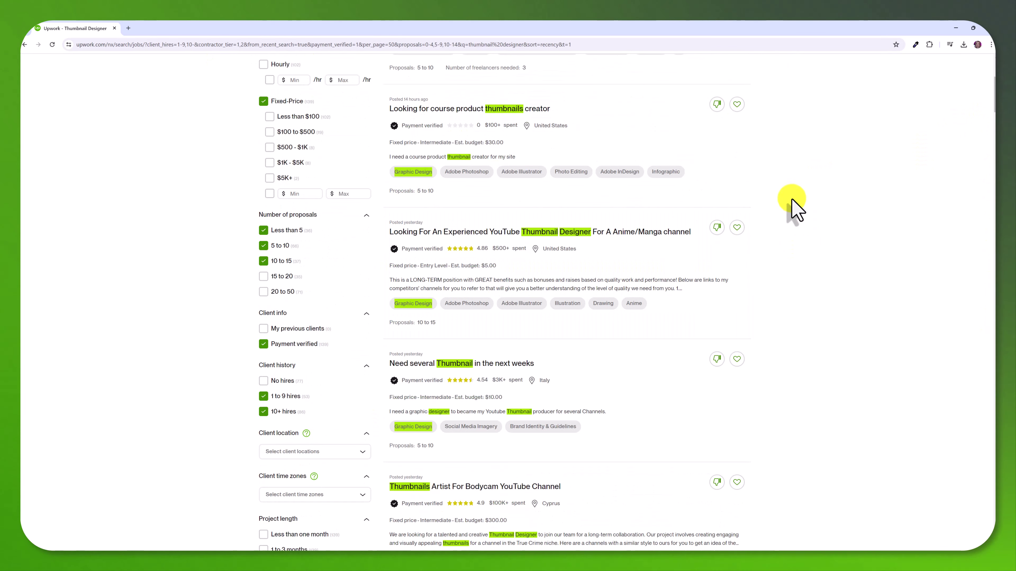
click(737, 105)
scroll(739, 120, up, 5)
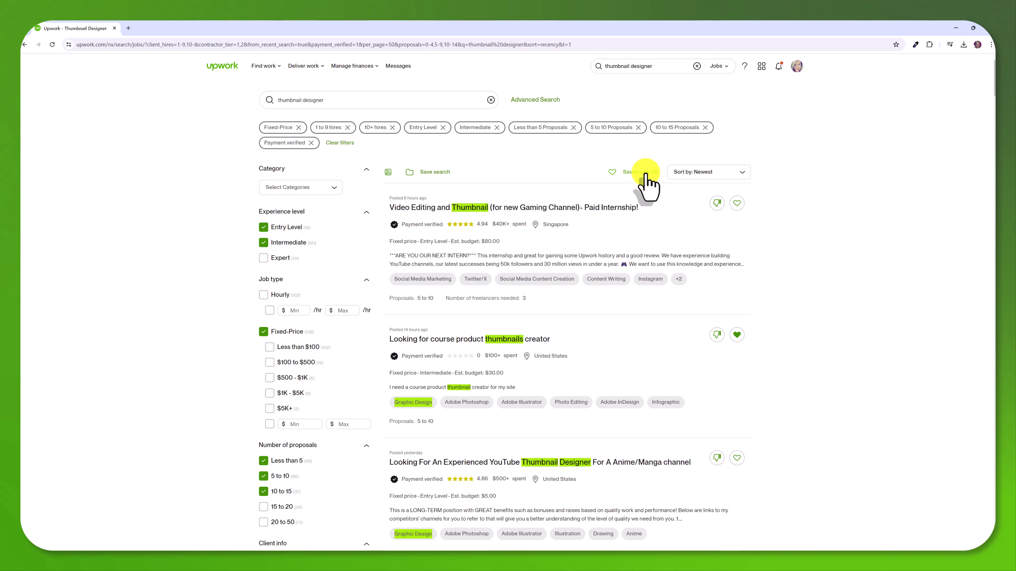
Dismiss the course thumbnails job as Just not interested and open the anime/manga job's details.
mouse_move(263, 67)
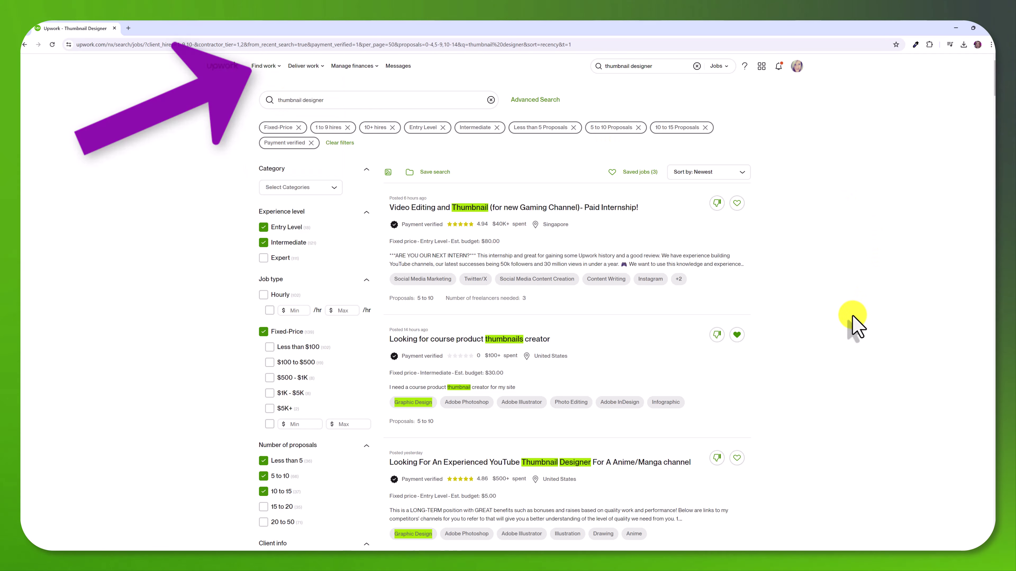
scroll(823, 376, down, 2)
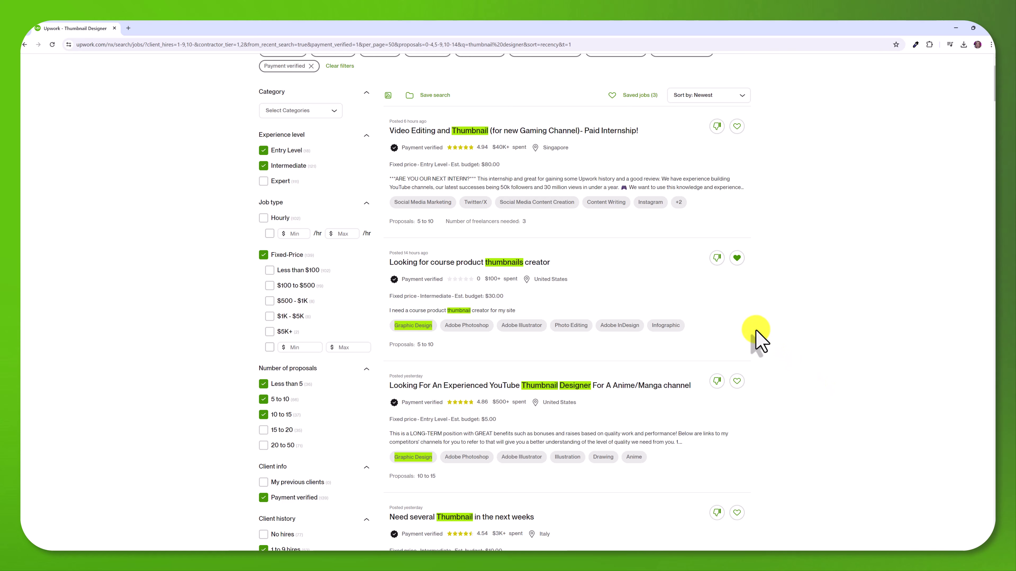
click(717, 259)
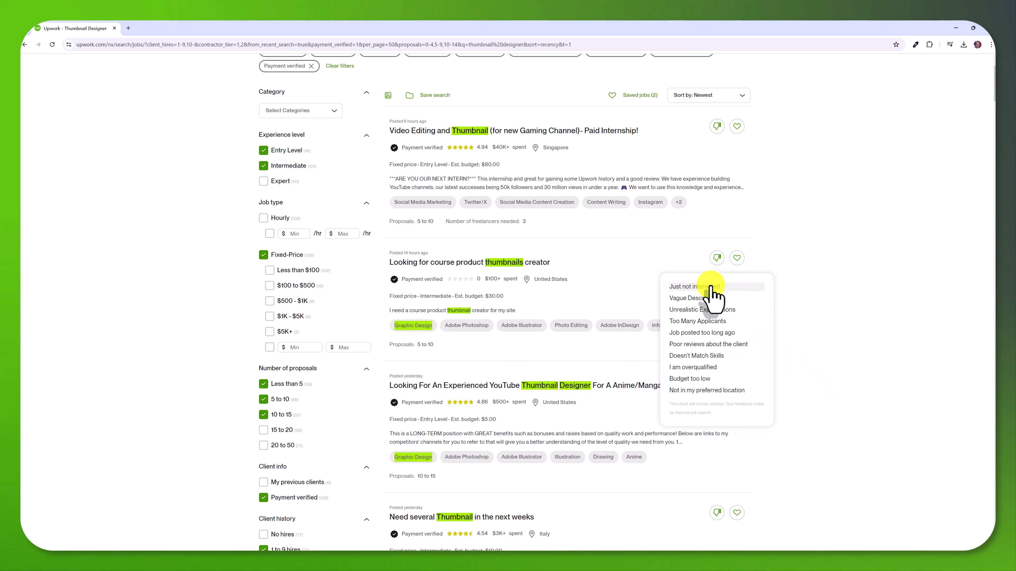
click(696, 287)
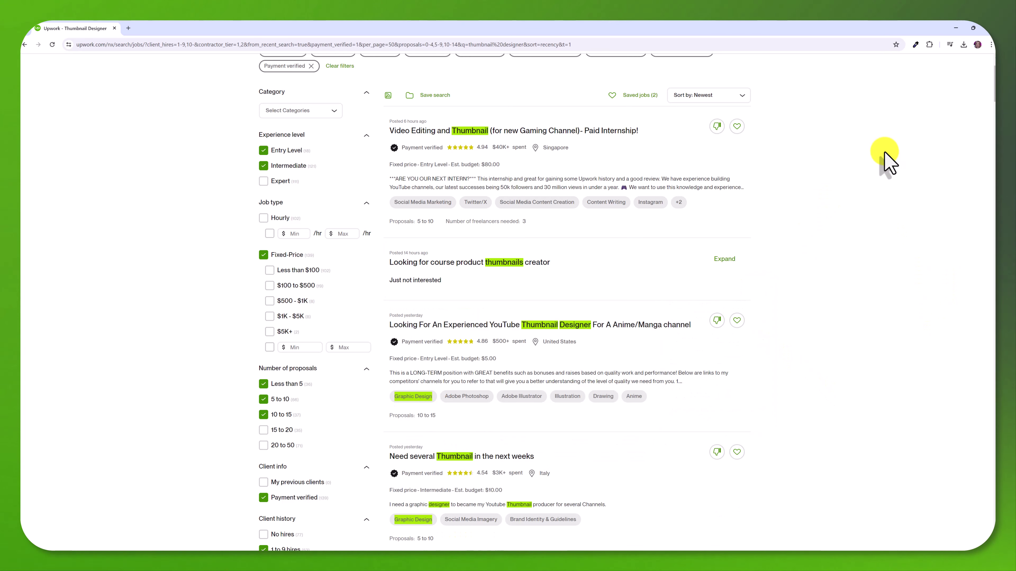
click(666, 350)
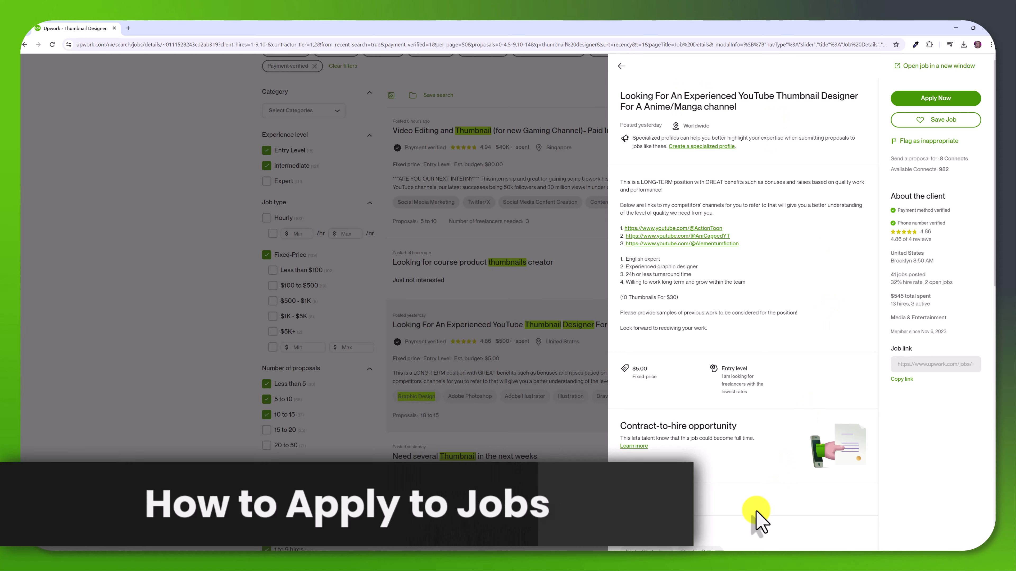
Start a proposal for the anime/manga thumbnail job, keeping the General profile.
scroll(758, 520, down, 5)
scroll(759, 512, up, 5)
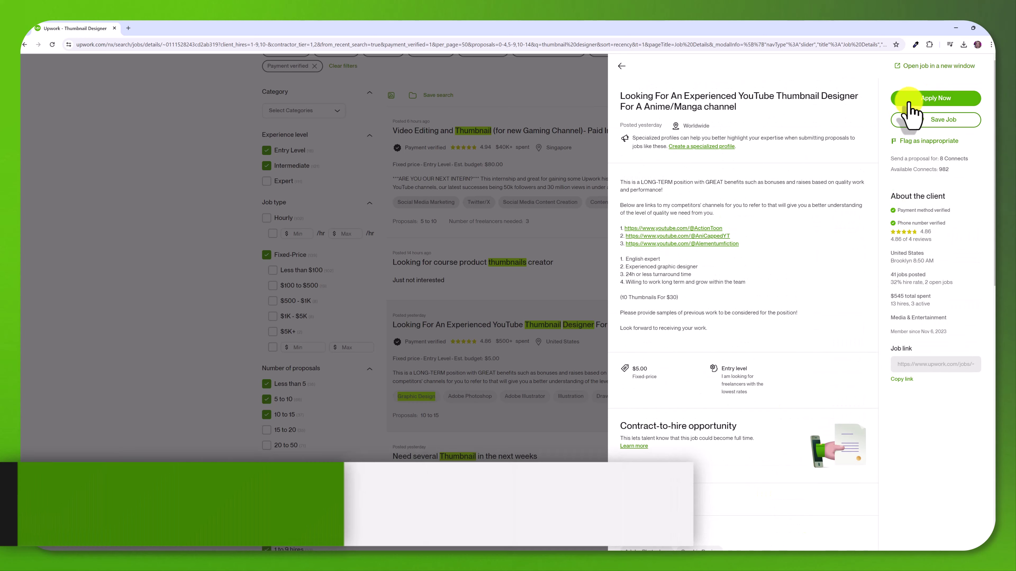
click(911, 100)
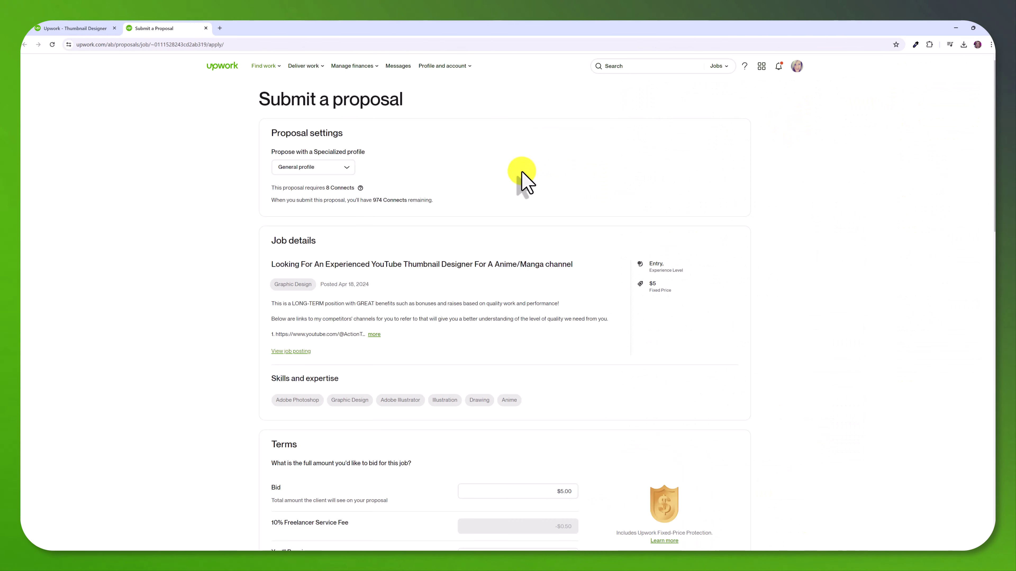
click(347, 167)
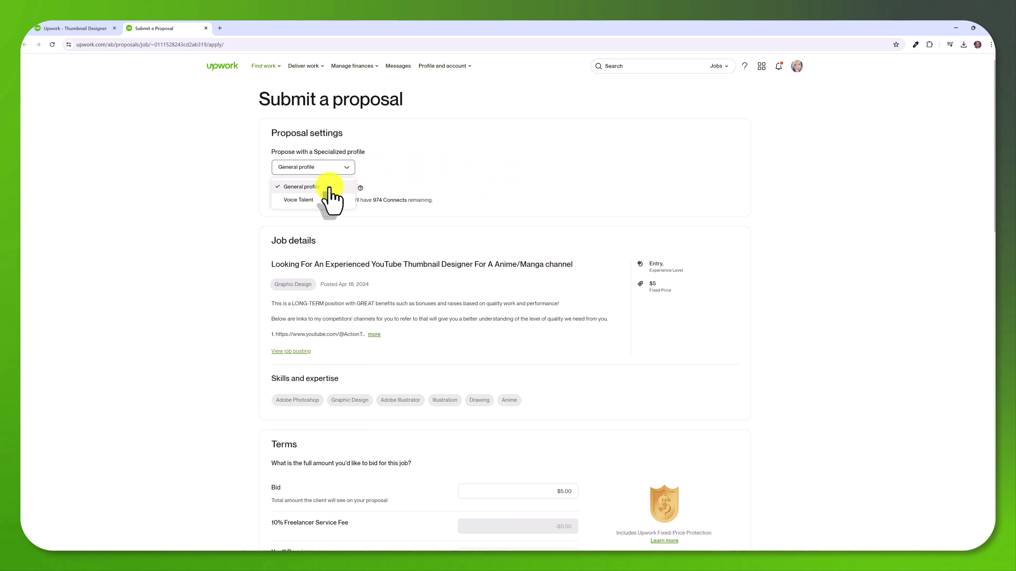
click(410, 183)
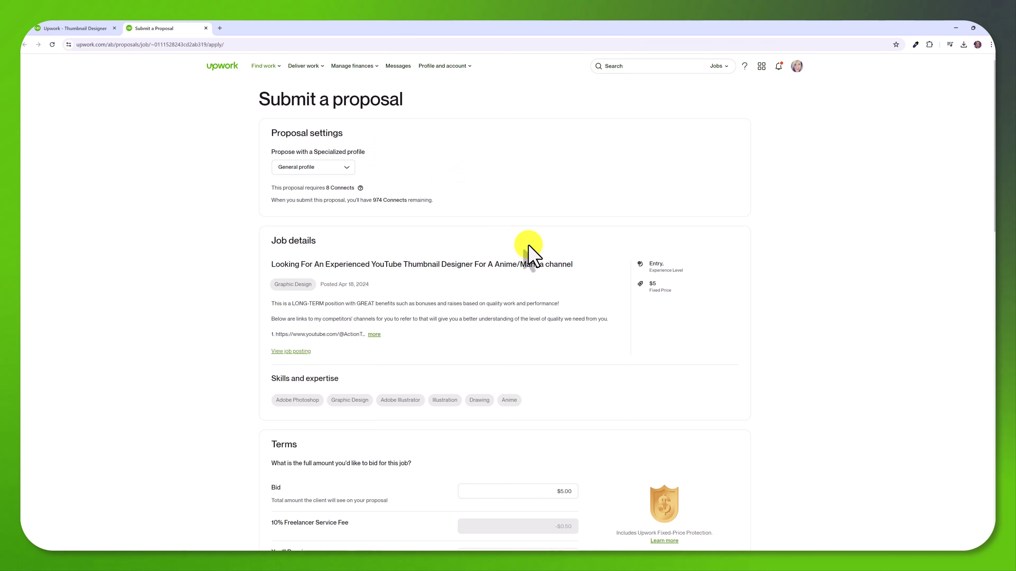
scroll(526, 282, down, 4)
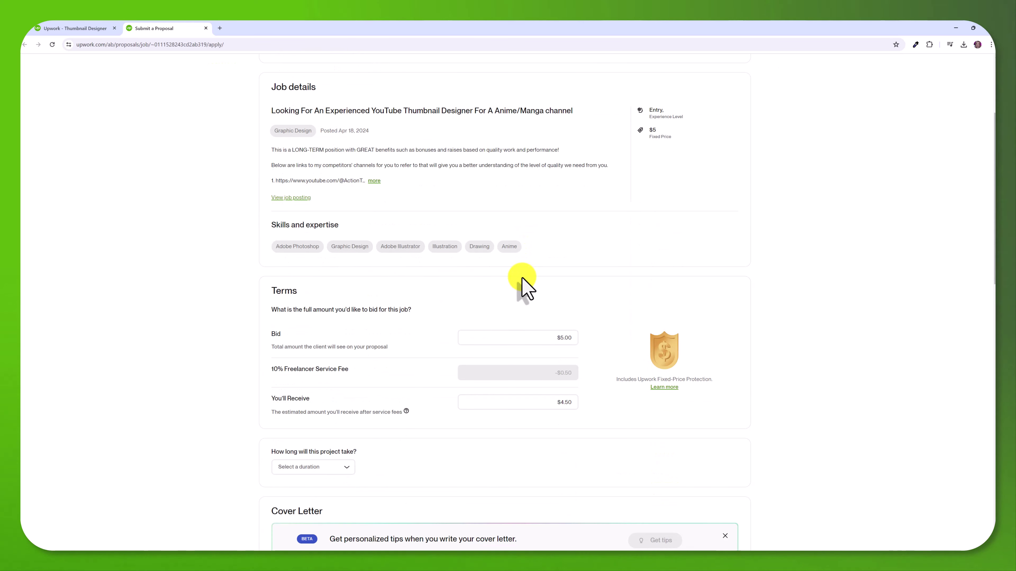
scroll(524, 280, down, 1)
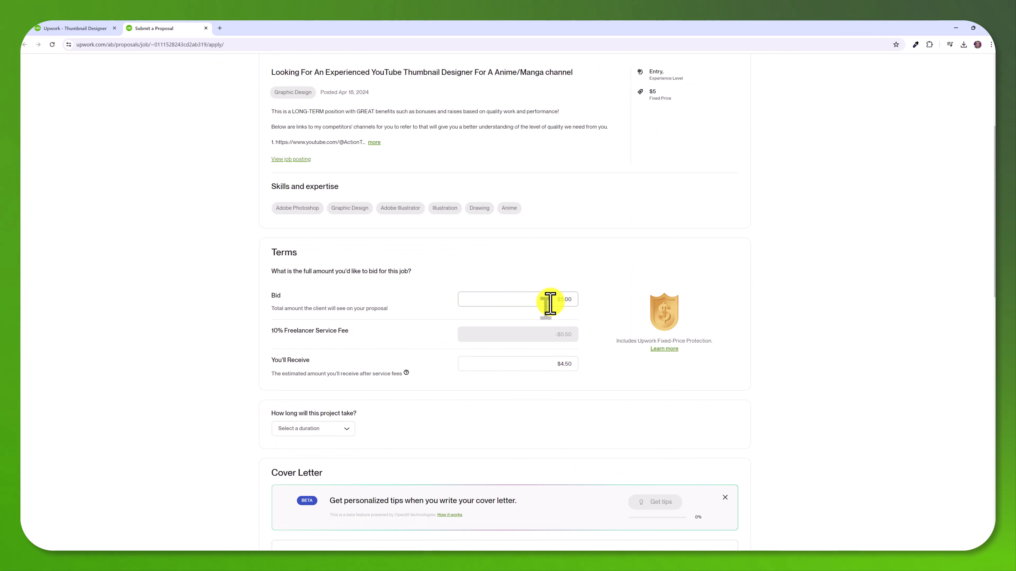
scroll(500, 360, up, 1)
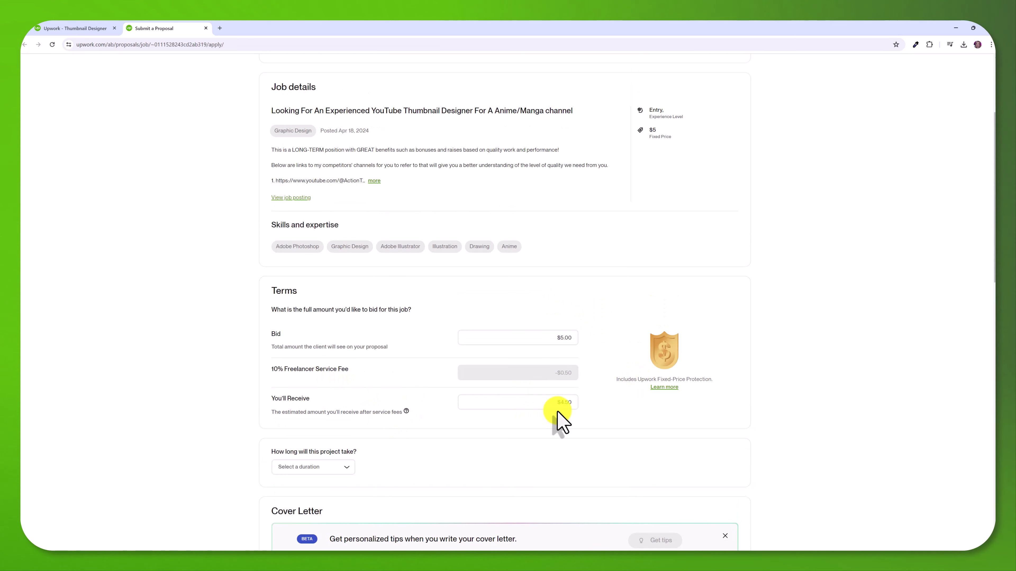
scroll(550, 404, down, 1)
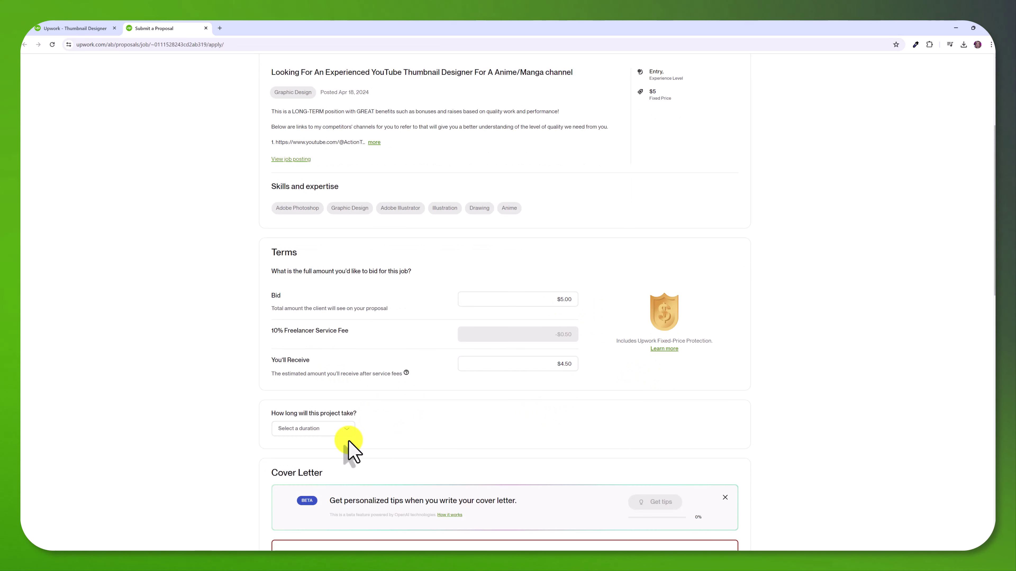
scroll(416, 428, down, 6)
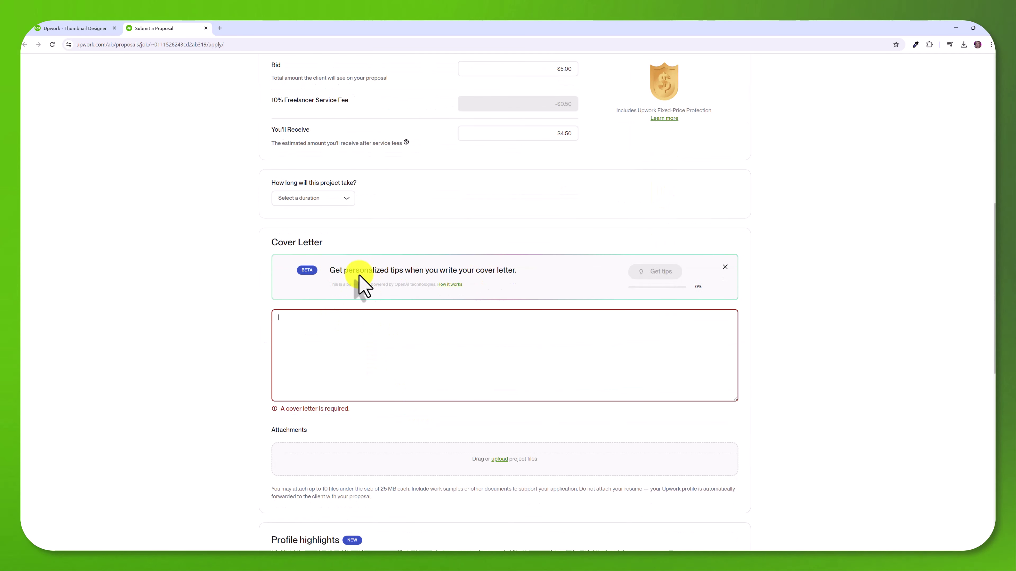
click(369, 356)
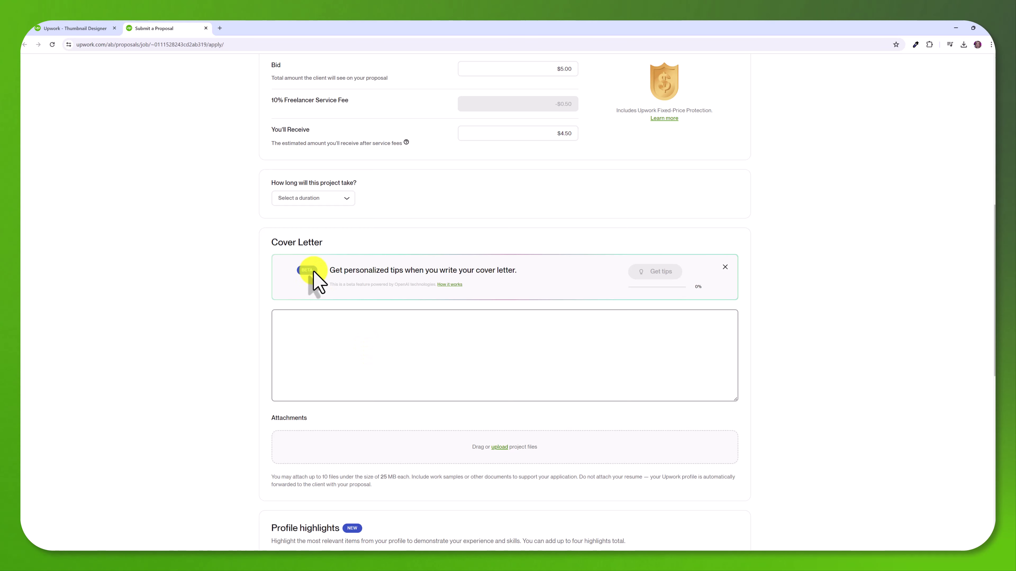
drag(314, 276, 538, 281)
click(538, 282)
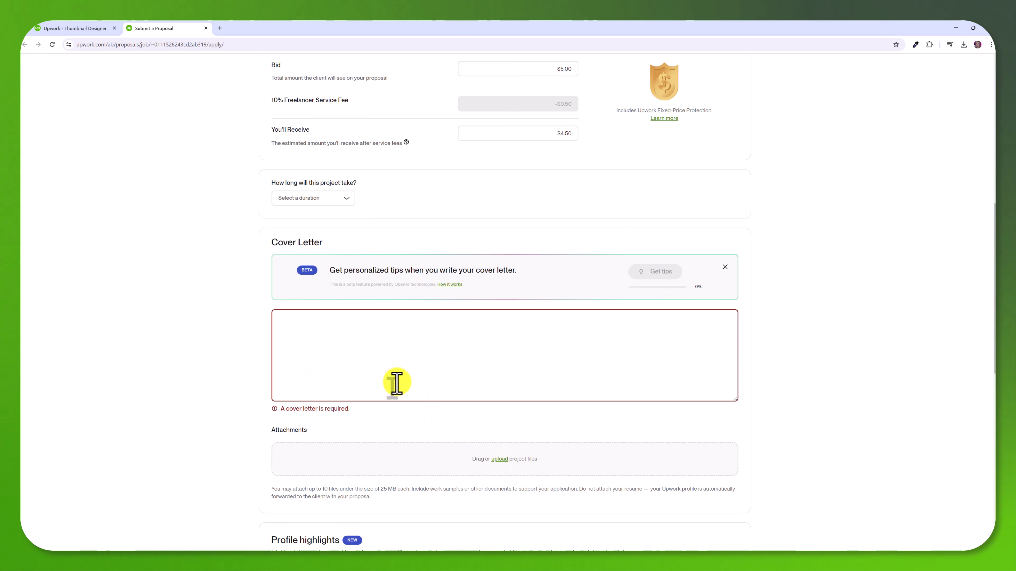
scroll(440, 340, down, 15)
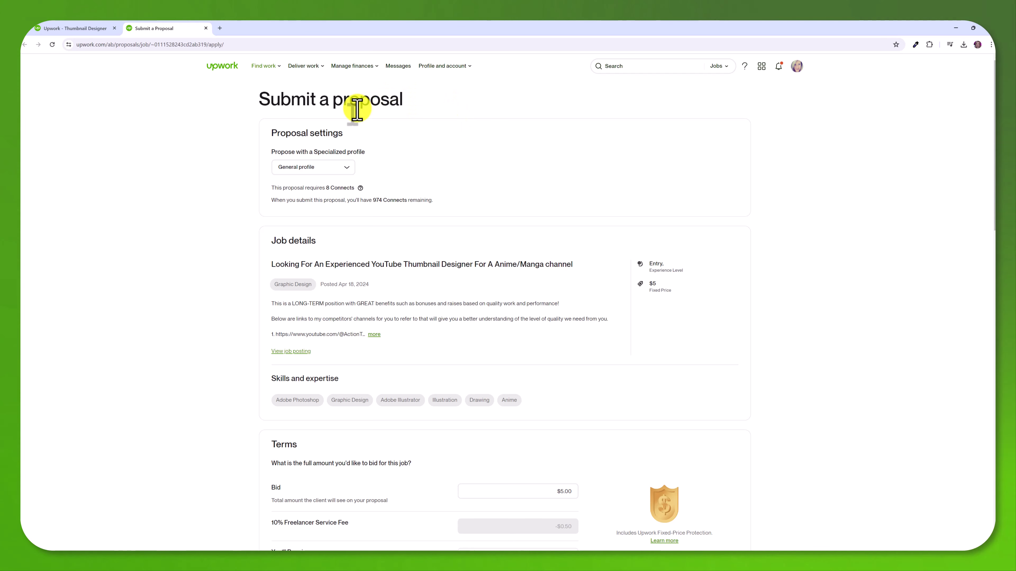
Check My proposals, which shows zero proposals, then go back to the Find work feed.
mouse_move(268, 68)
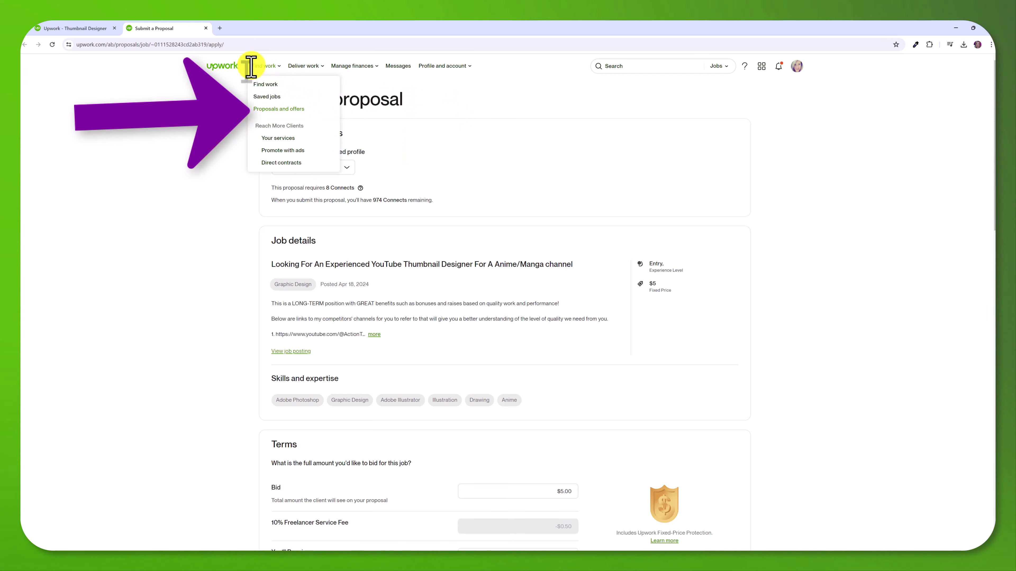
click(277, 113)
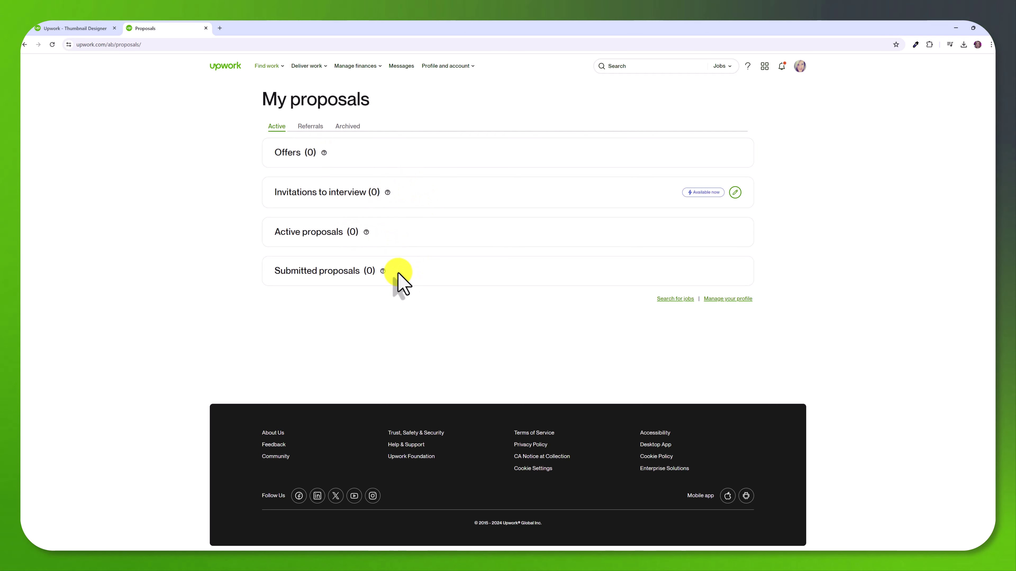
click(274, 66)
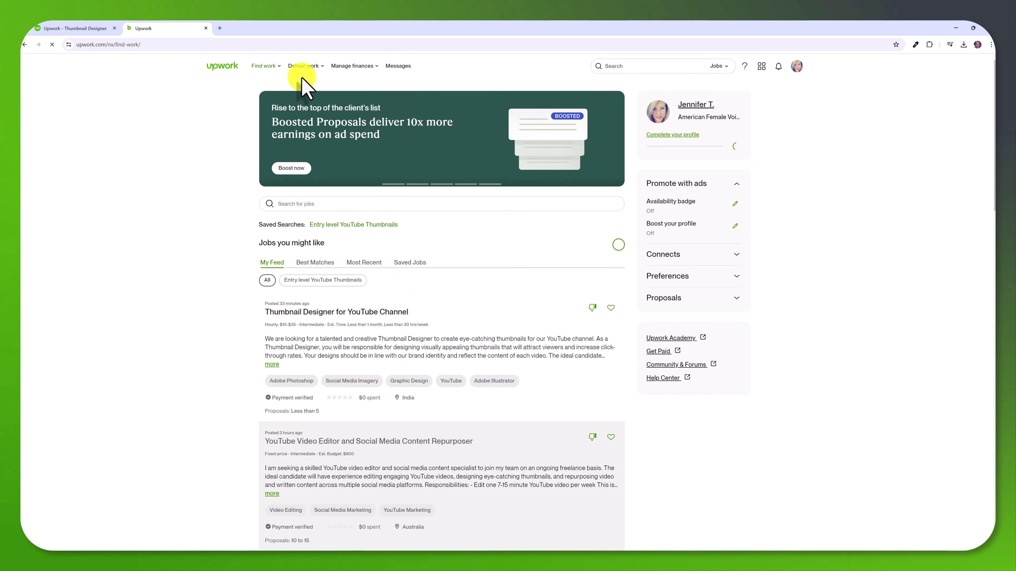
Open Your active jobs and switch between the Hourly and Active Milestones tabs, ending on Active Milestones.
mouse_move(313, 68)
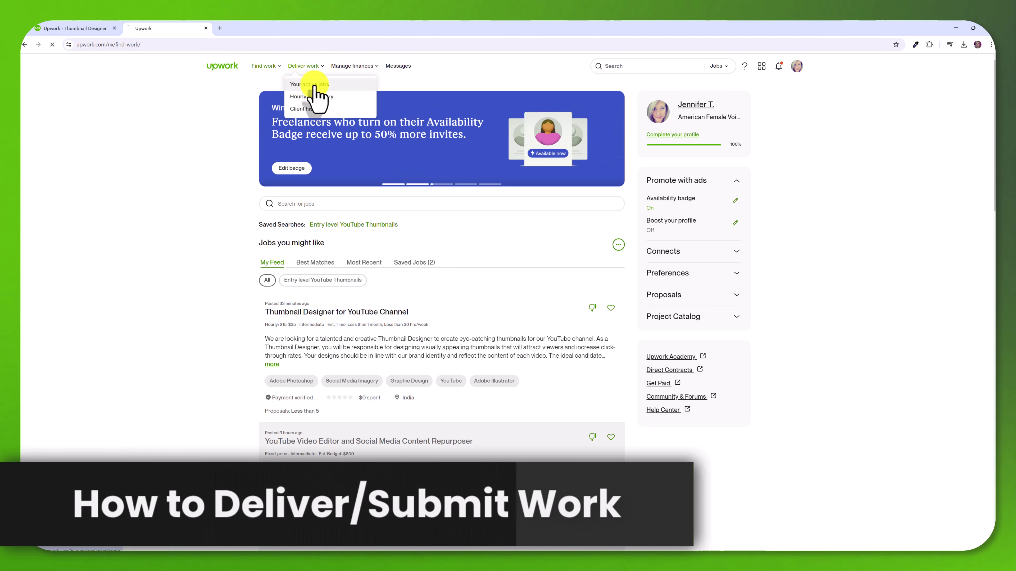
click(315, 85)
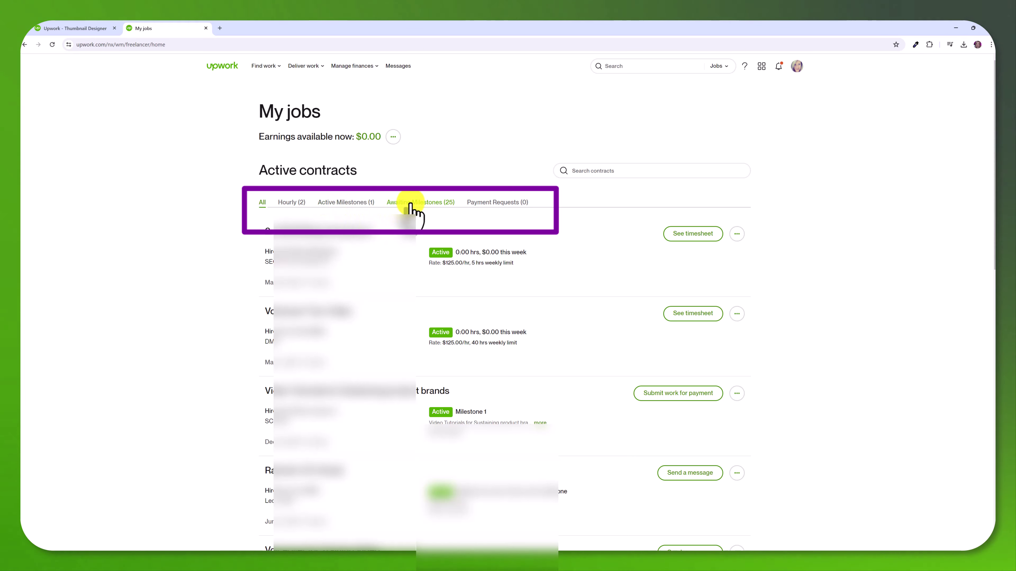
click(292, 202)
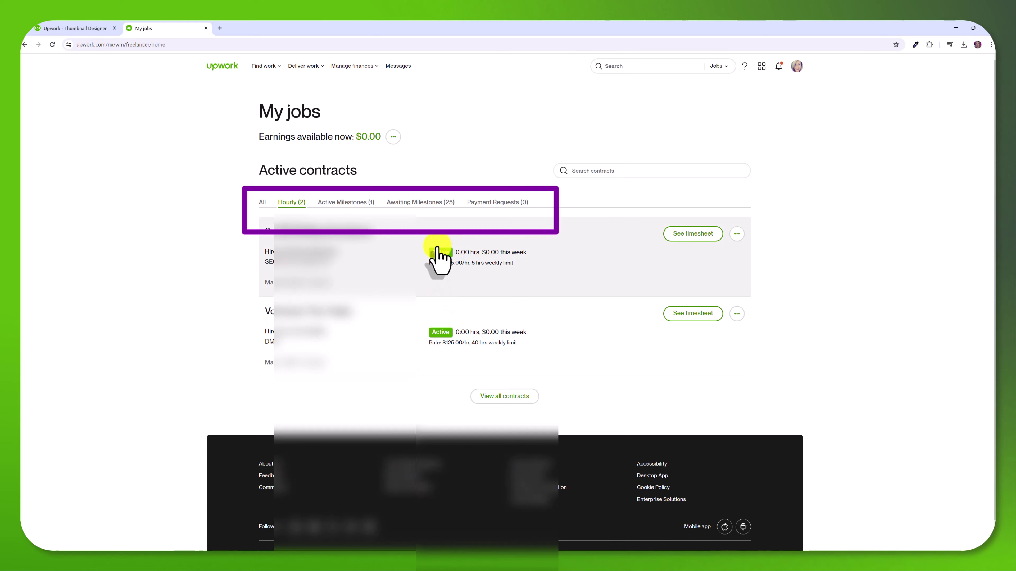
click(346, 202)
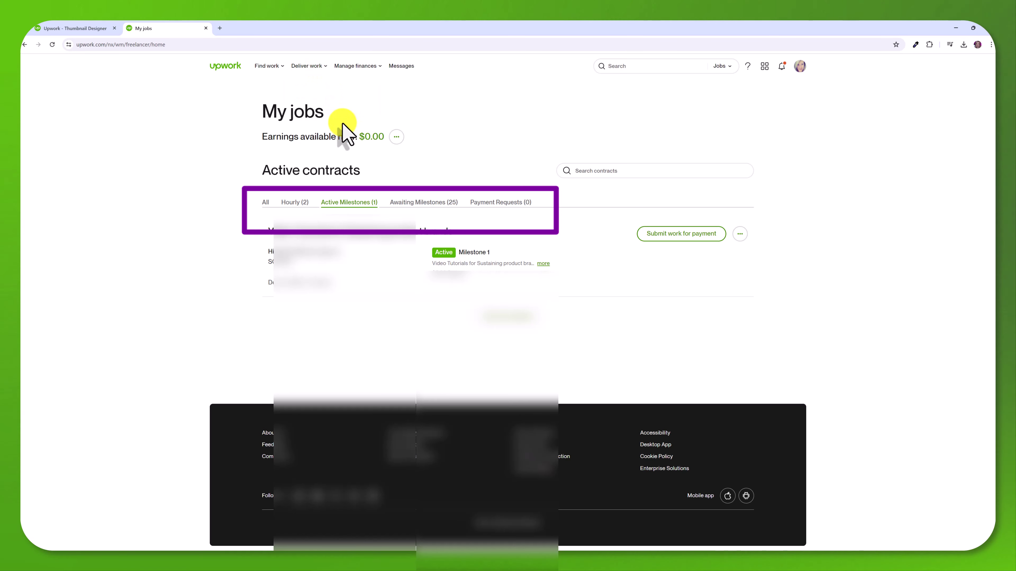
mouse_move(316, 71)
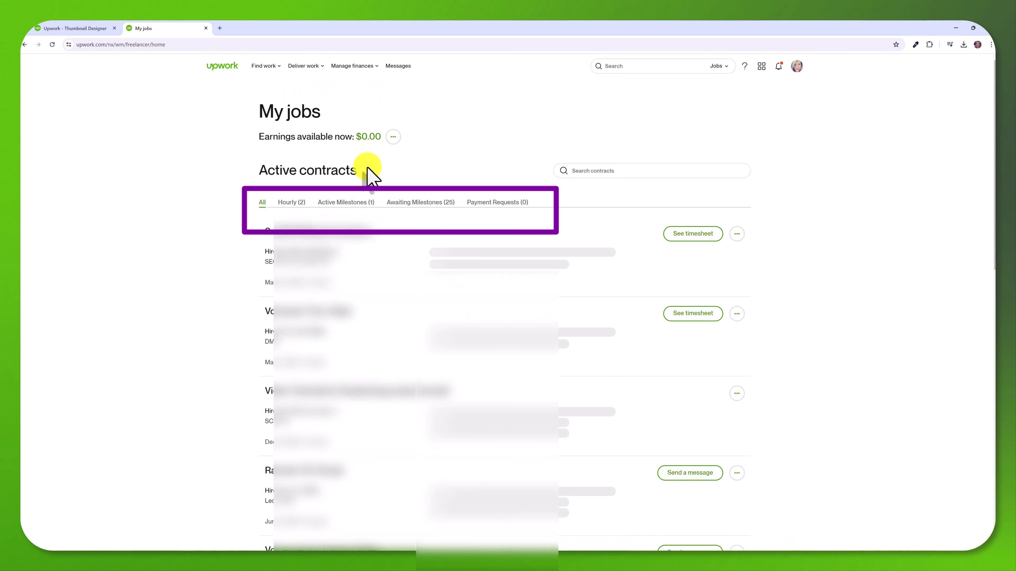
click(295, 203)
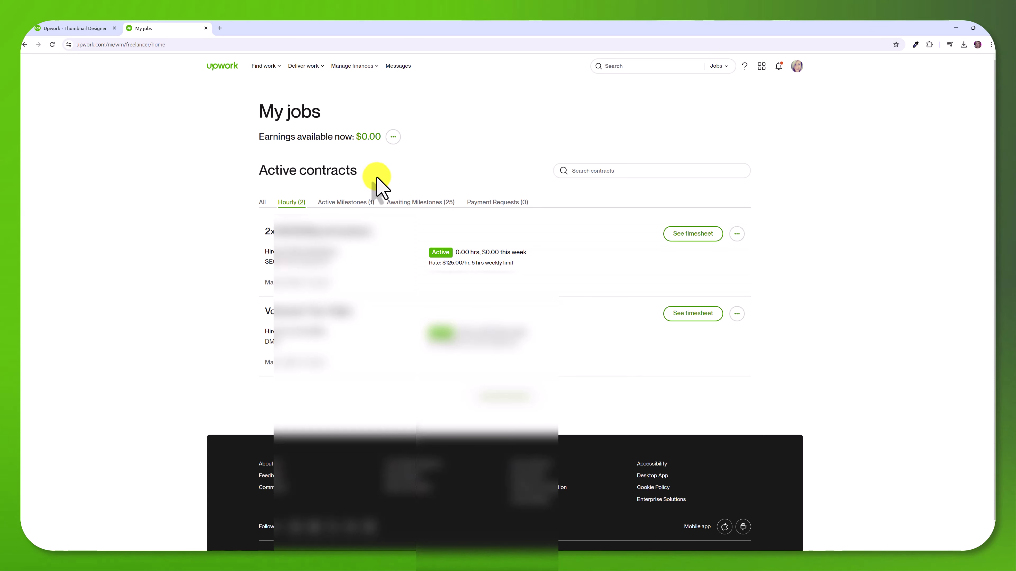
click(358, 203)
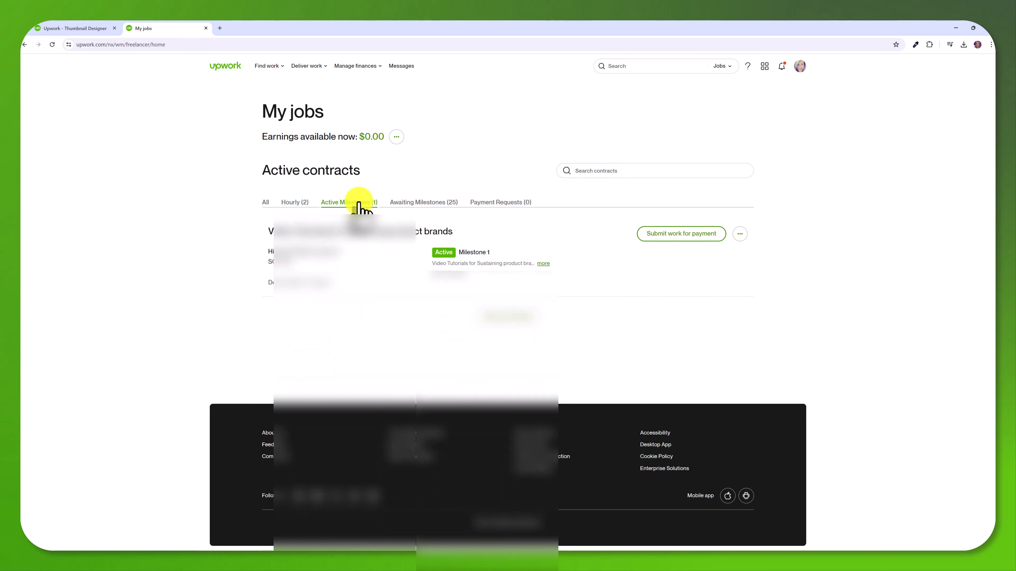
Begin submitting the milestone work for payment and start writing its note.
click(656, 240)
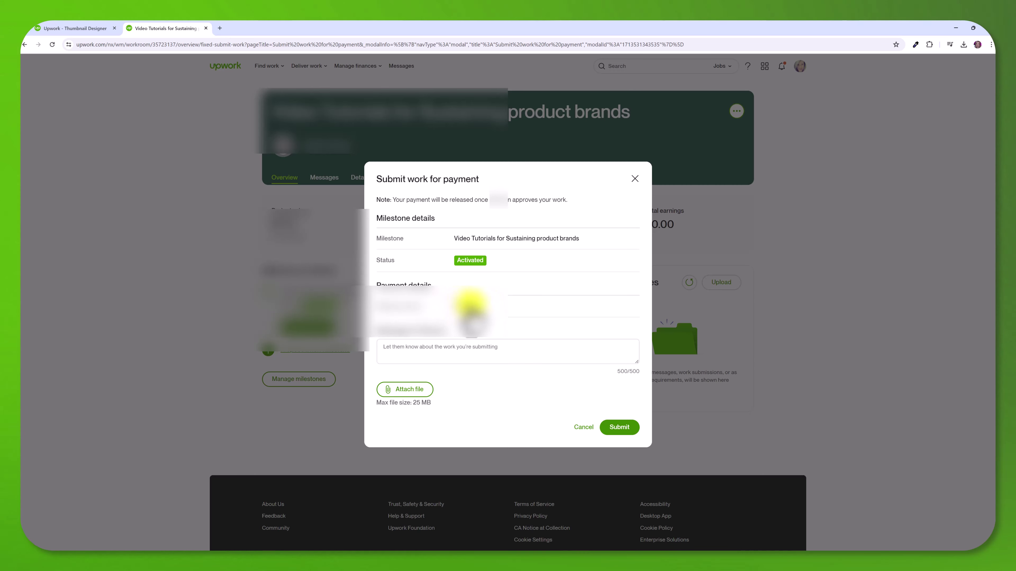
click(413, 347)
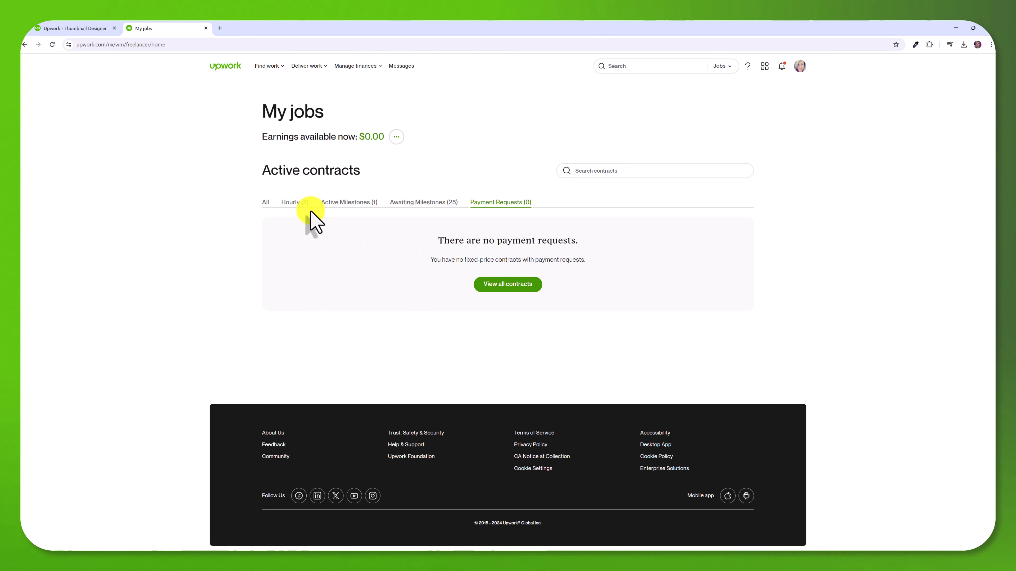
View the Hourly work diary and its contract list unchanged, then return to Find work.
mouse_move(316, 66)
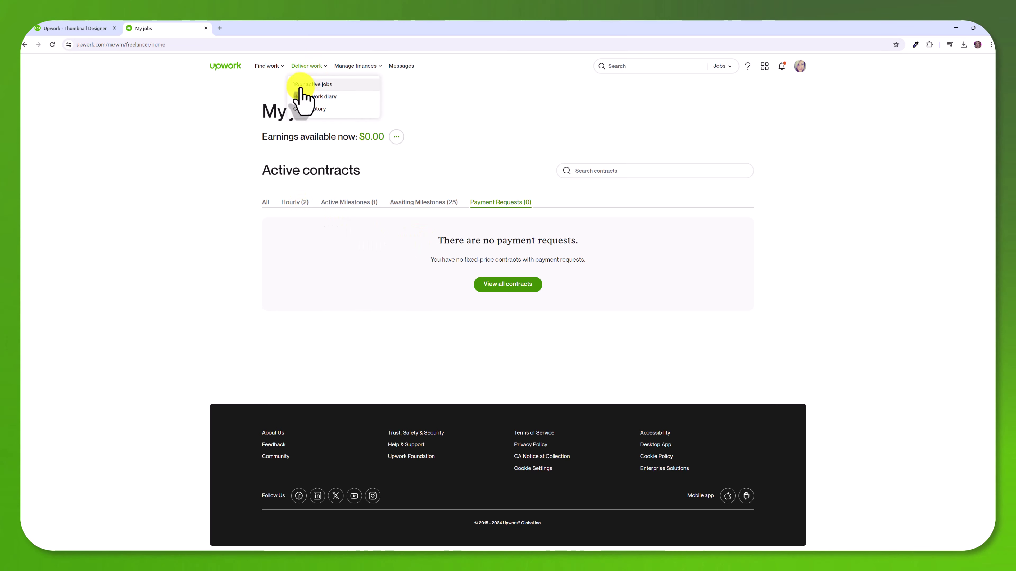
click(307, 99)
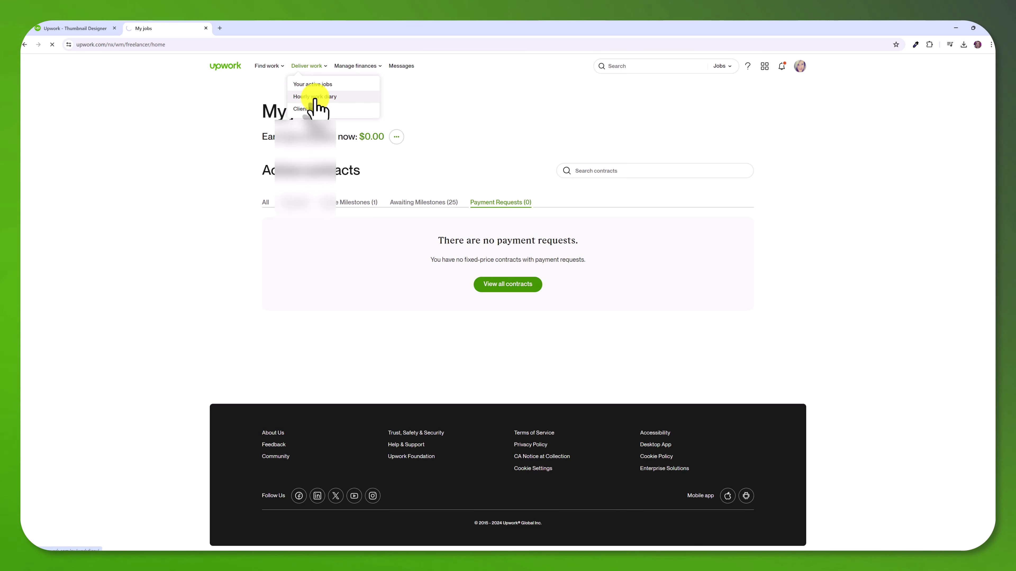
click(610, 129)
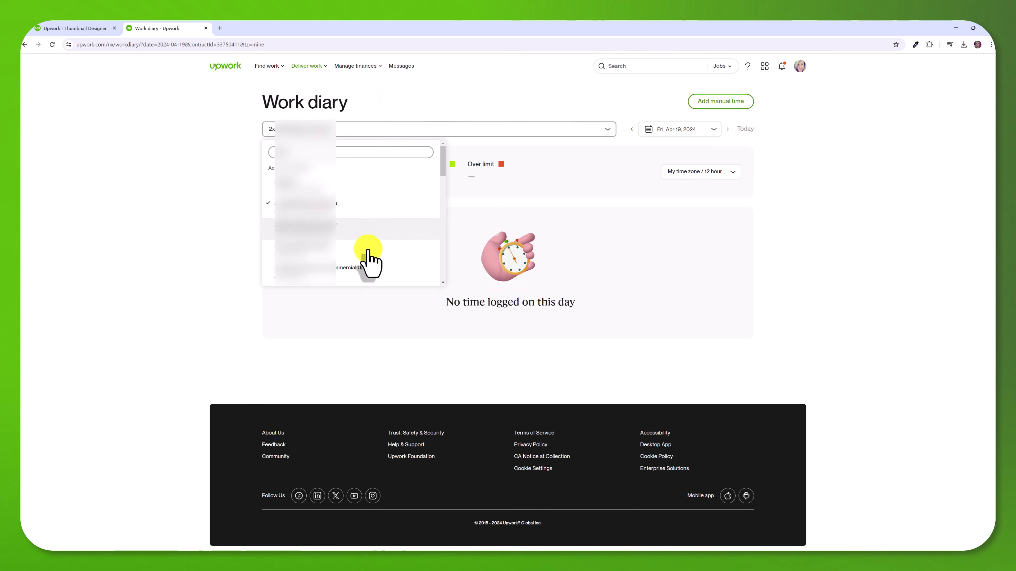
click(448, 111)
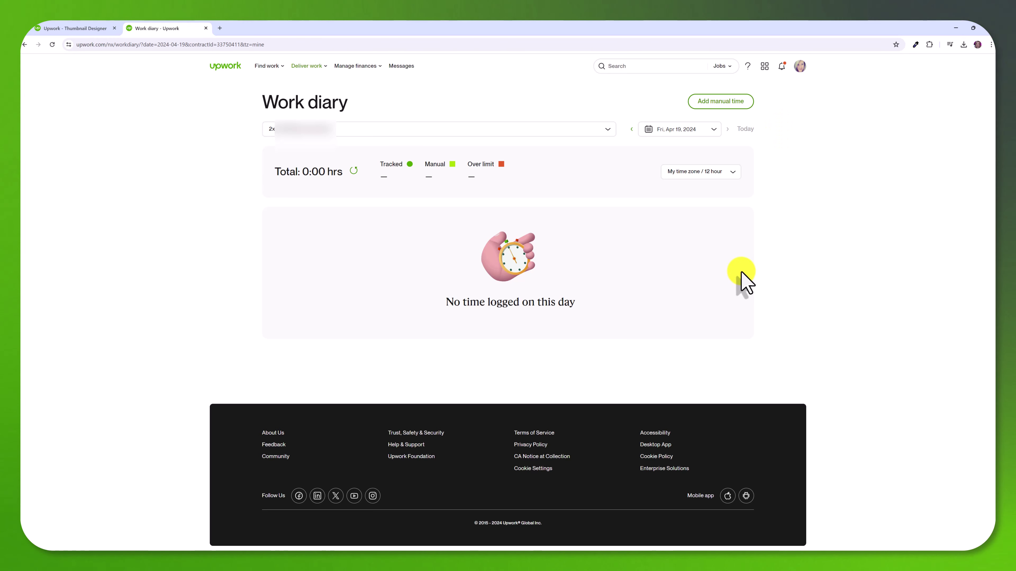
click(311, 111)
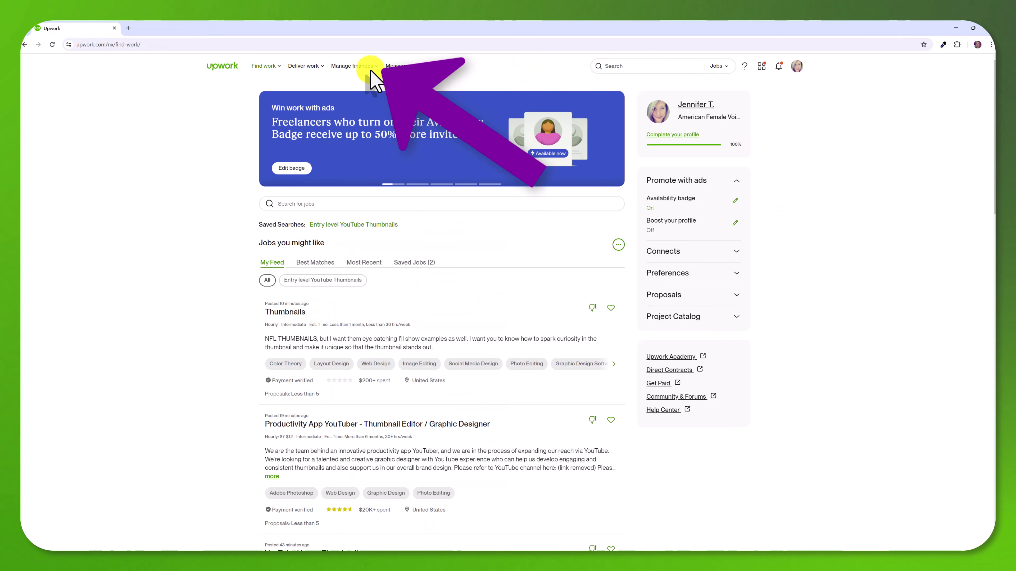
Open the Financial overview and show Lifetime Billed per client, reaching the $1,870.83 client.
mouse_move(370, 71)
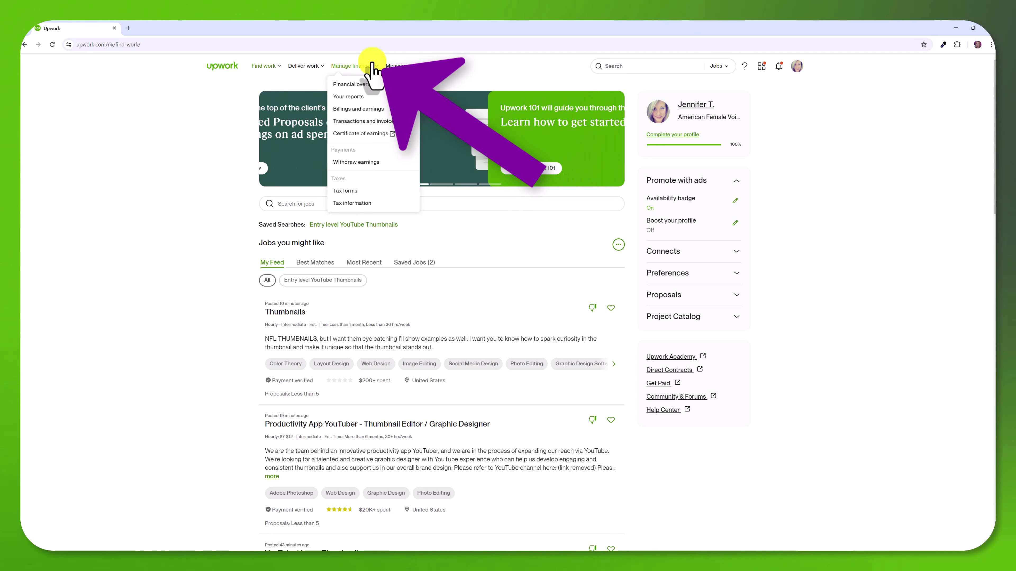
click(384, 85)
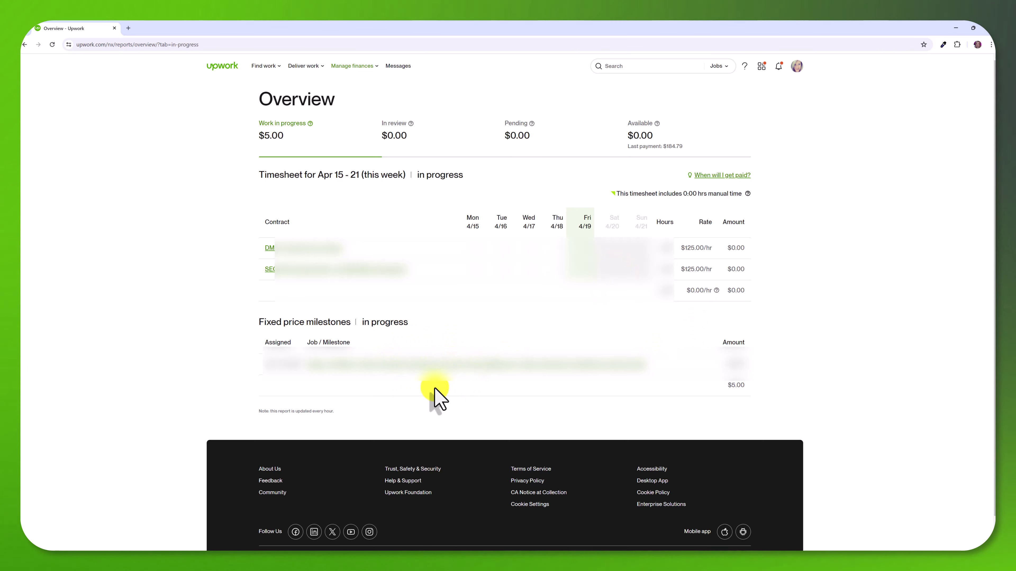
mouse_move(352, 65)
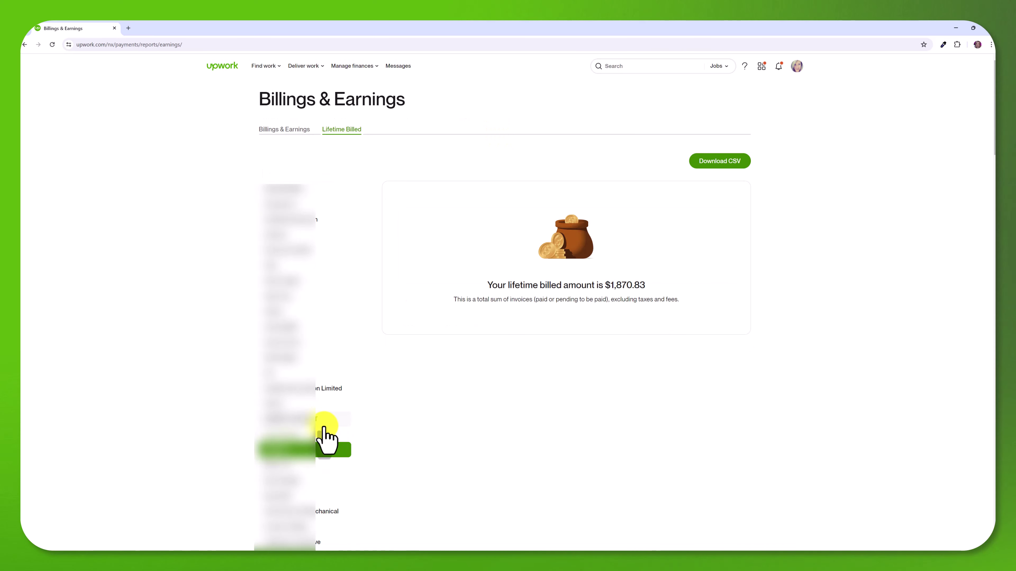
click(325, 442)
click(325, 442)
click(322, 450)
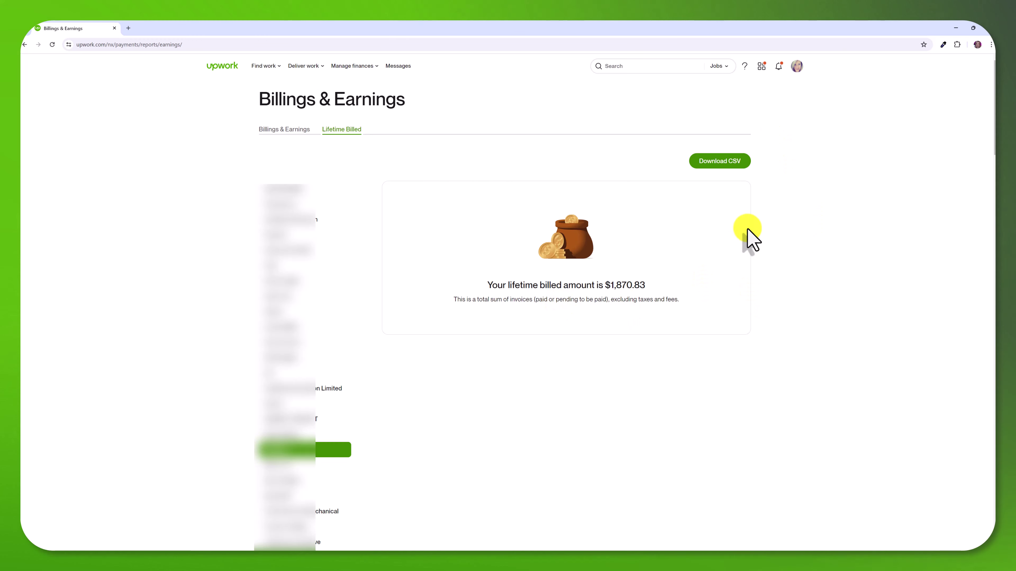
Open Transaction history and check its Transaction category filter.
click(368, 69)
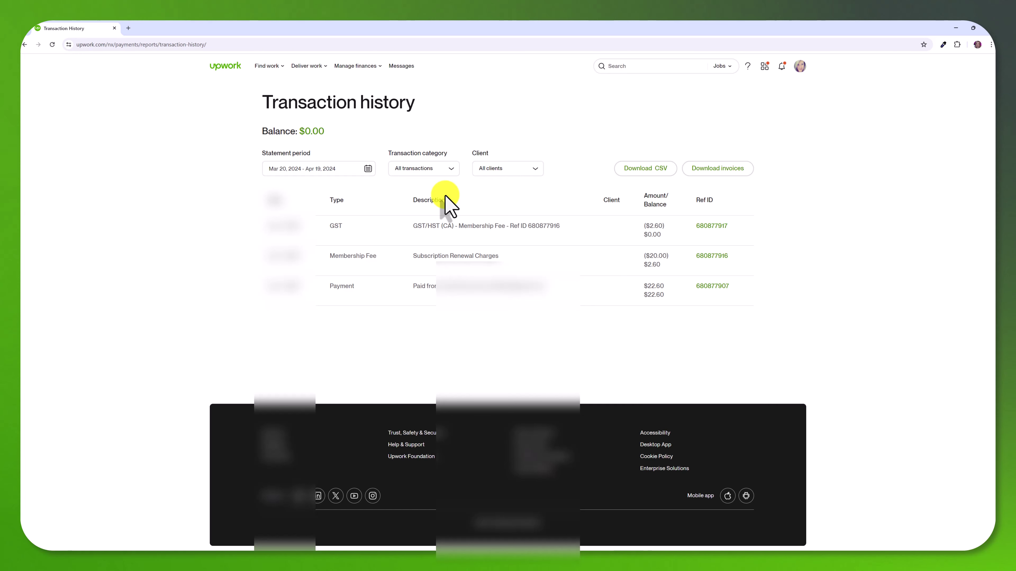
click(444, 169)
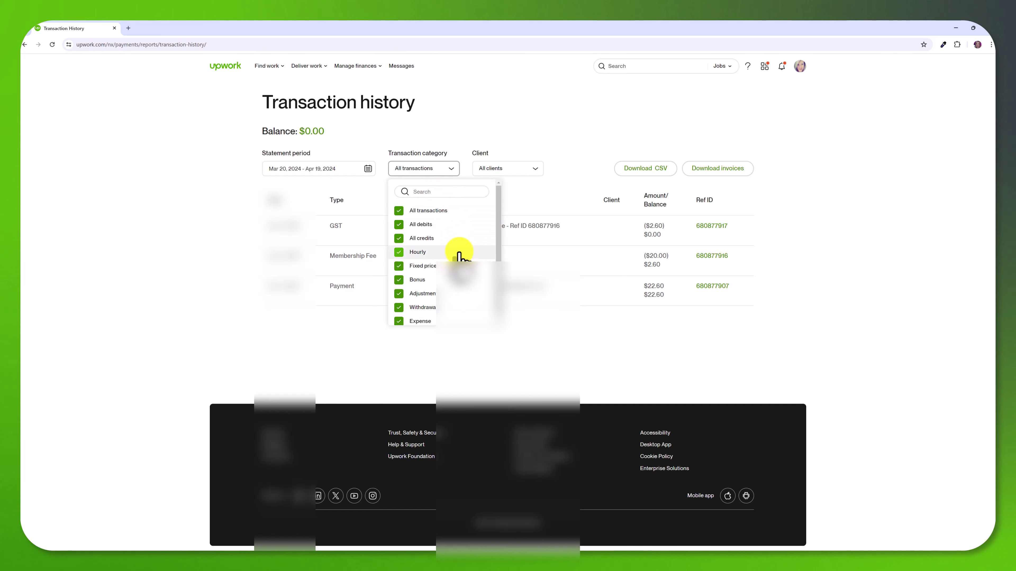
click(551, 175)
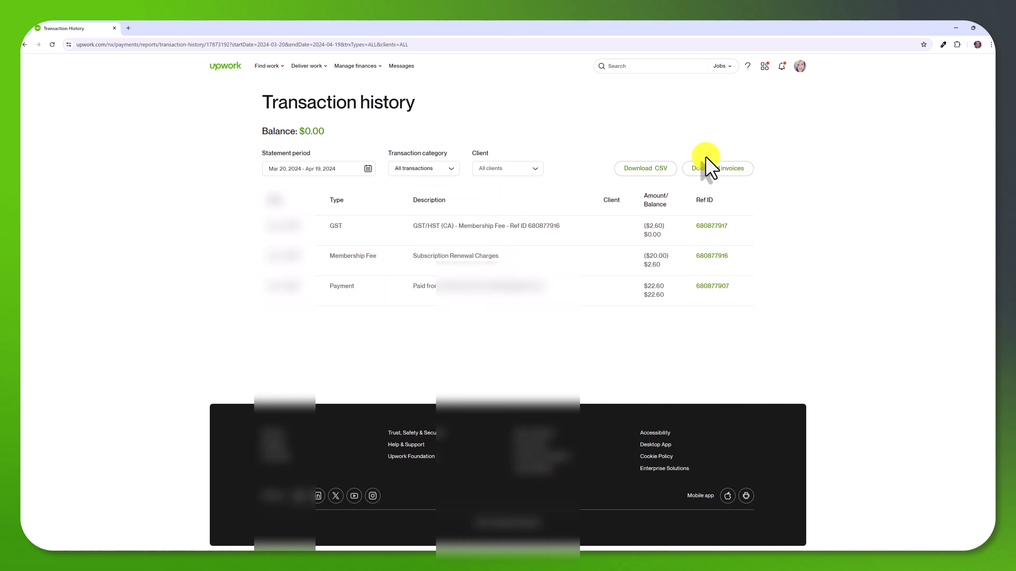
Open the certificate-of-earnings.pdf from Manage finances.
mouse_move(374, 68)
click(368, 132)
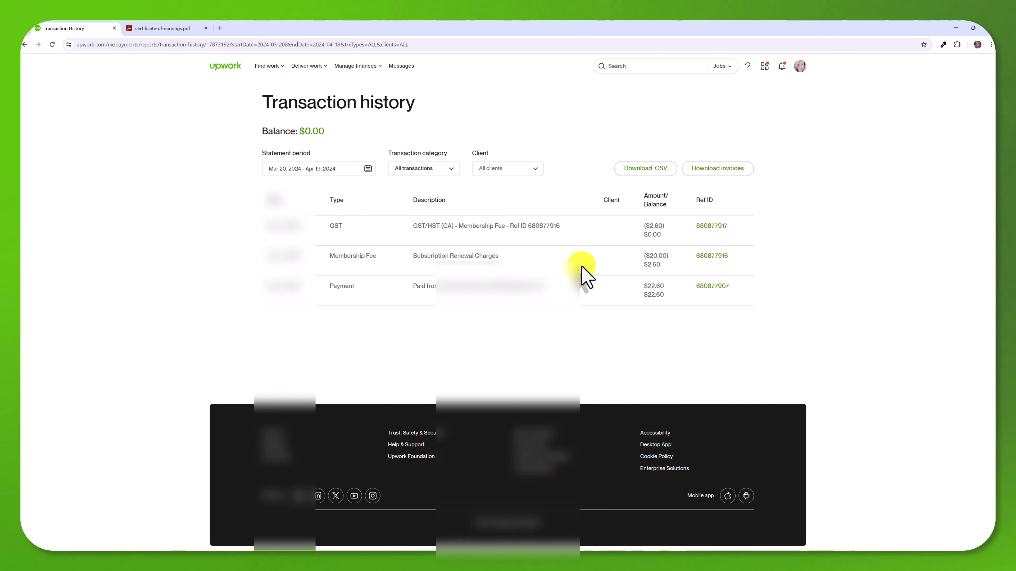
mouse_move(355, 65)
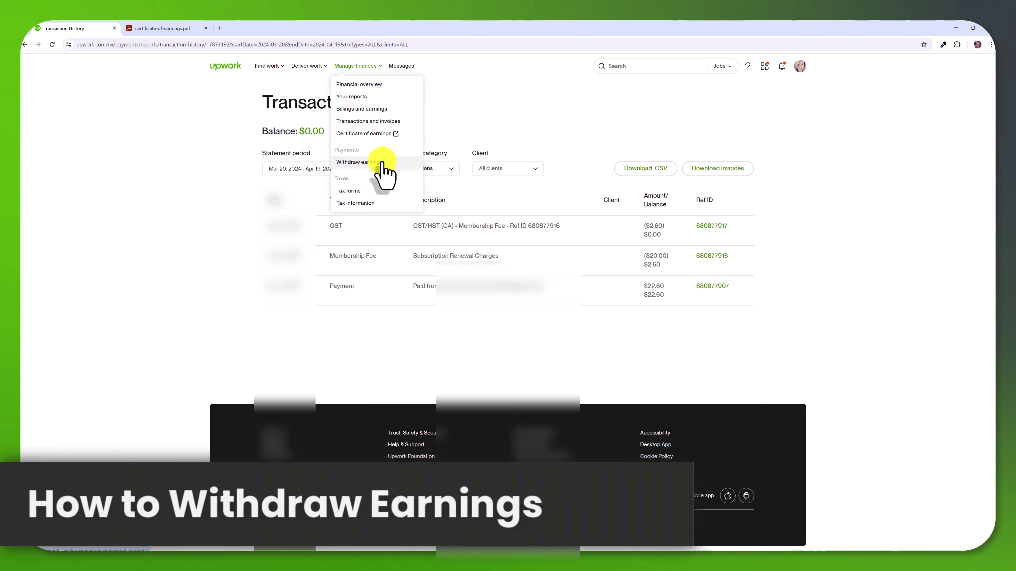
Visit the Withdraw earnings page, then return to the Find work feed.
click(382, 163)
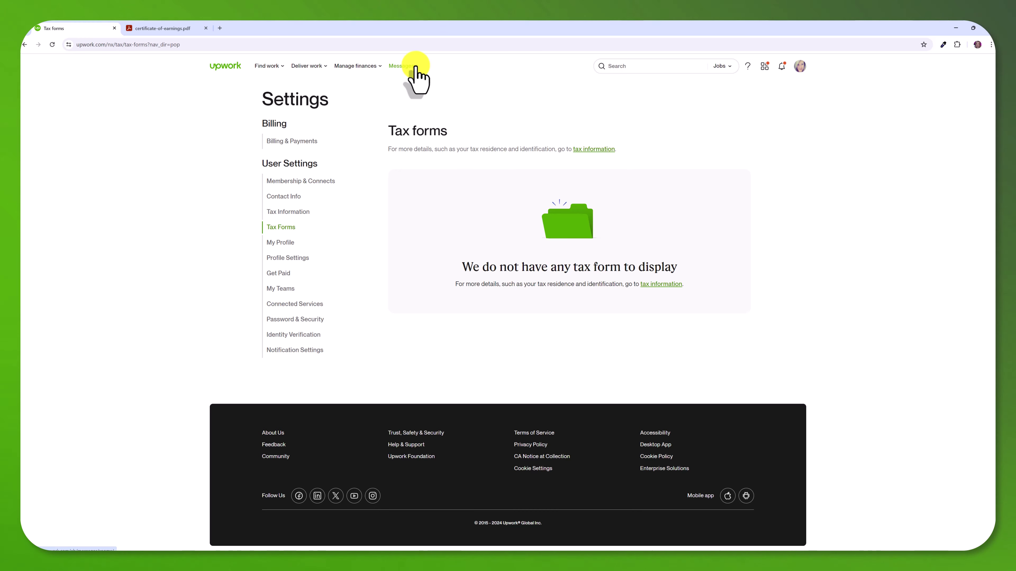
click(415, 66)
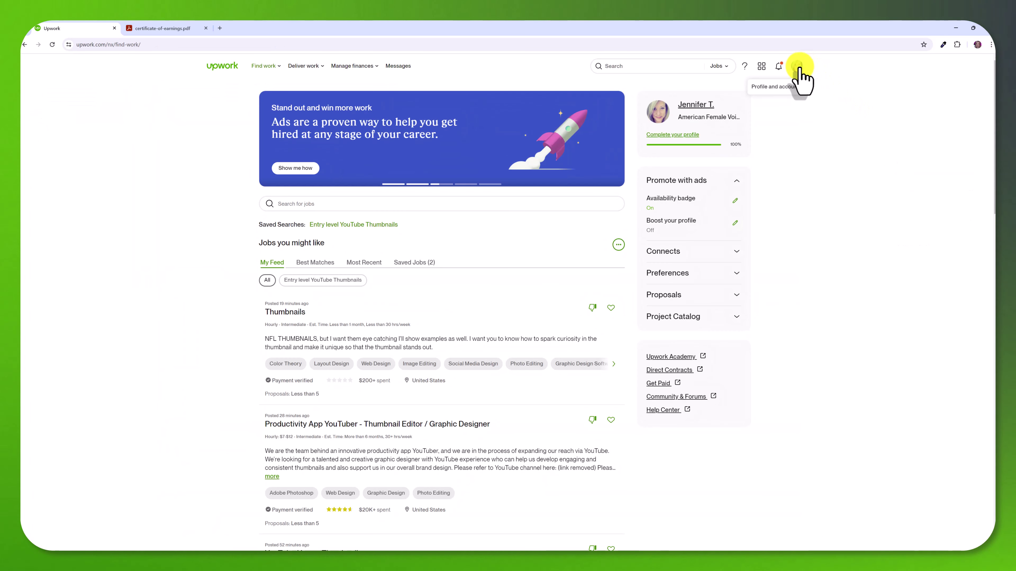
click(798, 66)
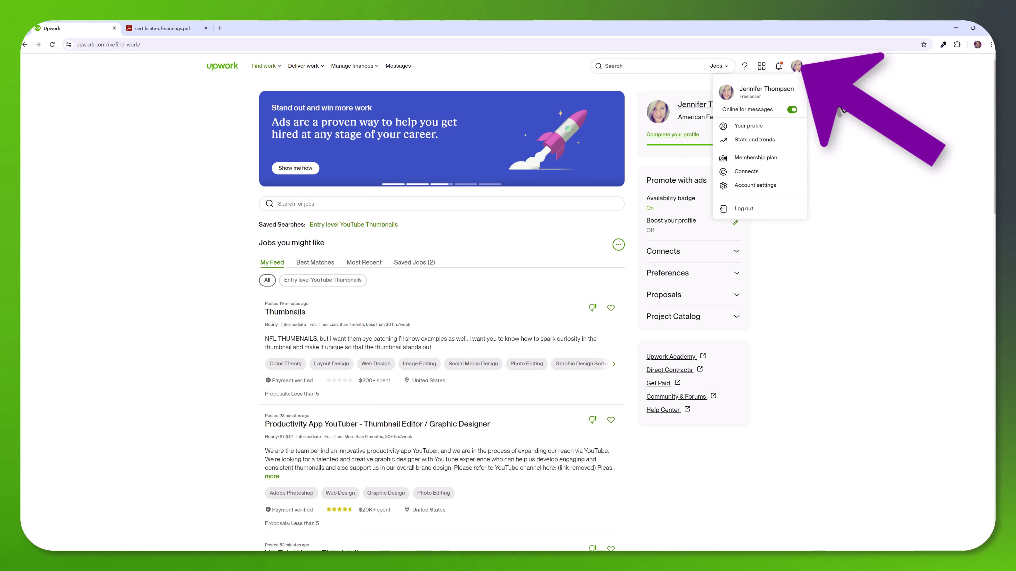
click(787, 124)
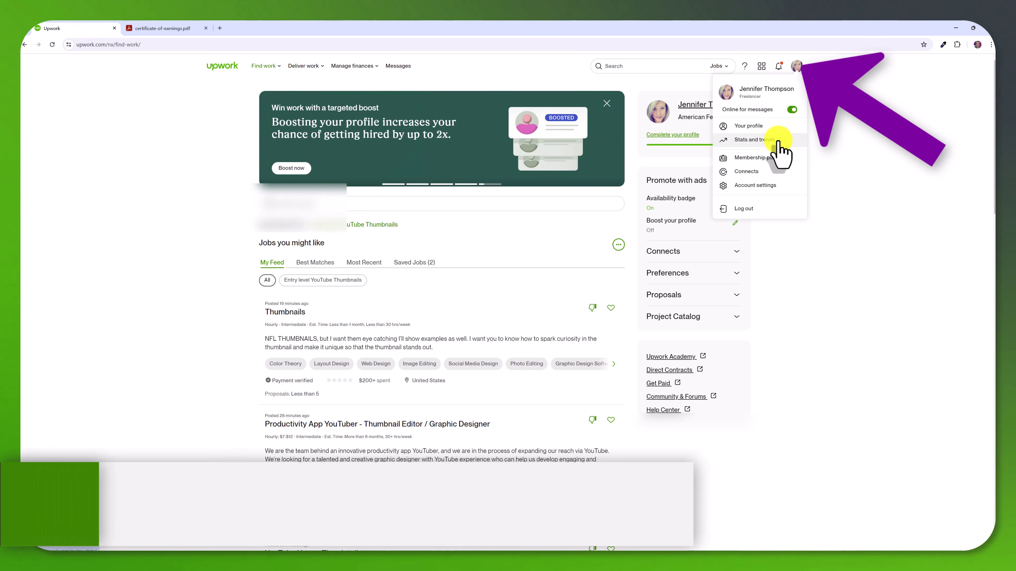
click(777, 140)
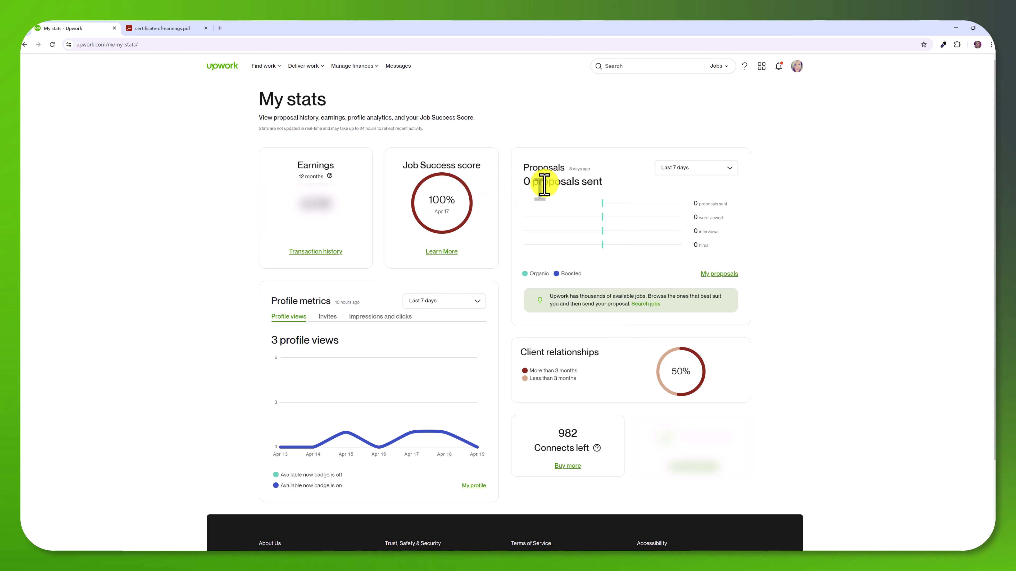
mouse_move(431, 368)
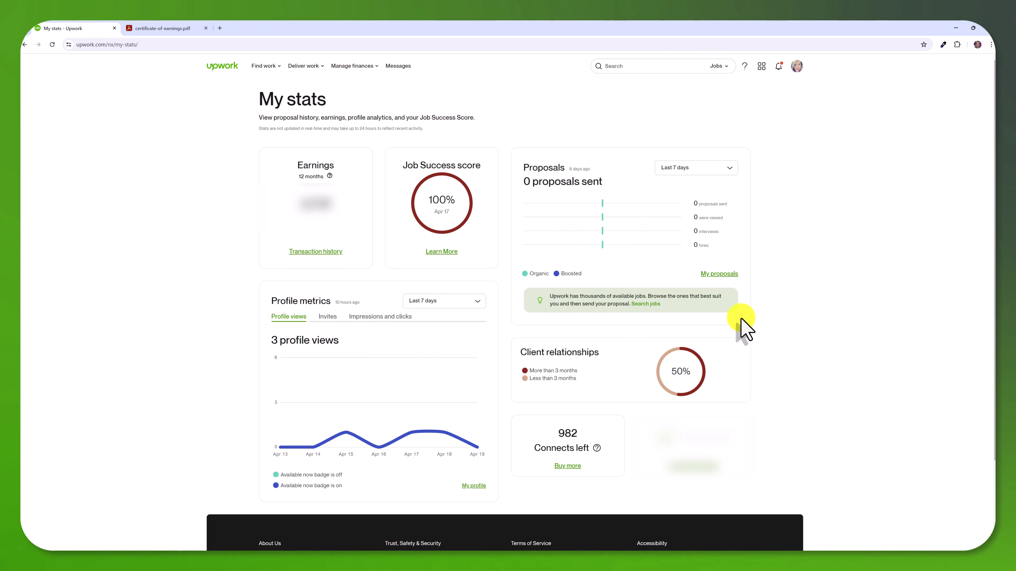
click(732, 282)
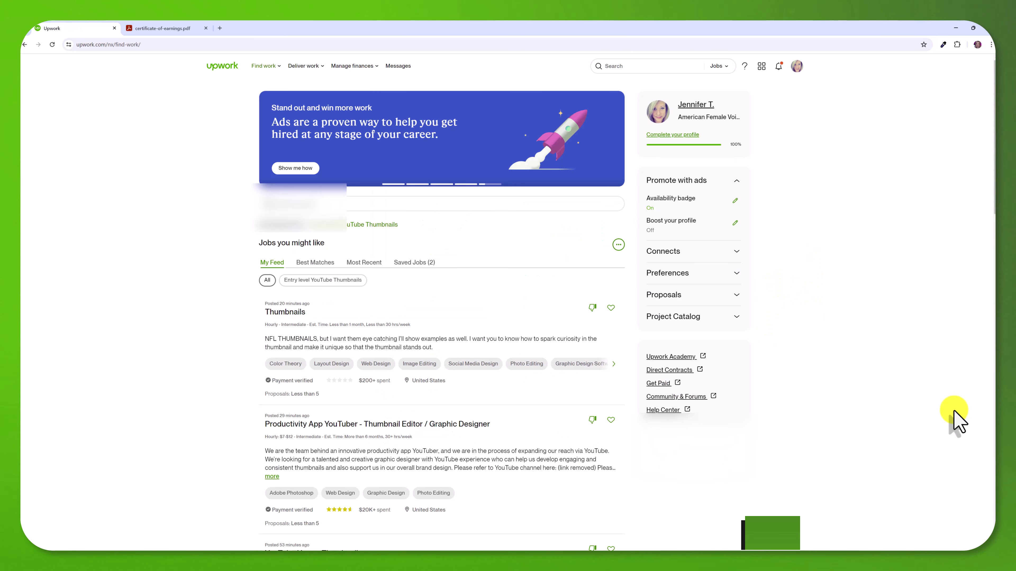